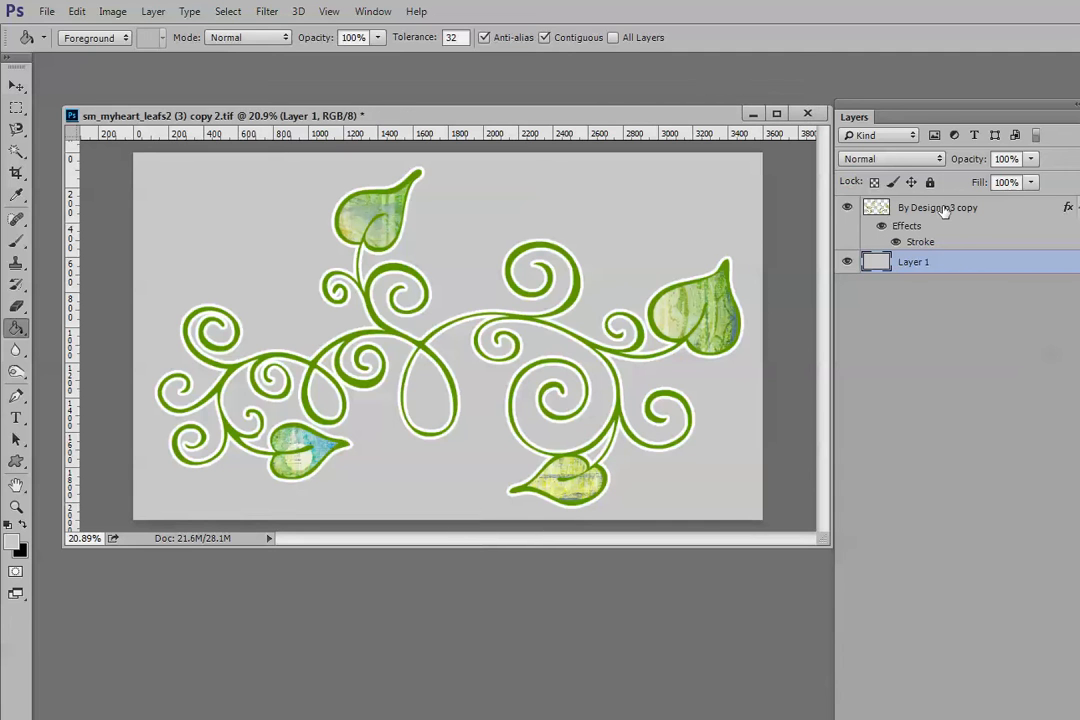
Step: Clear the layer style of the By Design-p3 copy layer, add a Stroke effect to it and open the stroke settings
{"action": "right_click", "coordinate": [944, 210]}
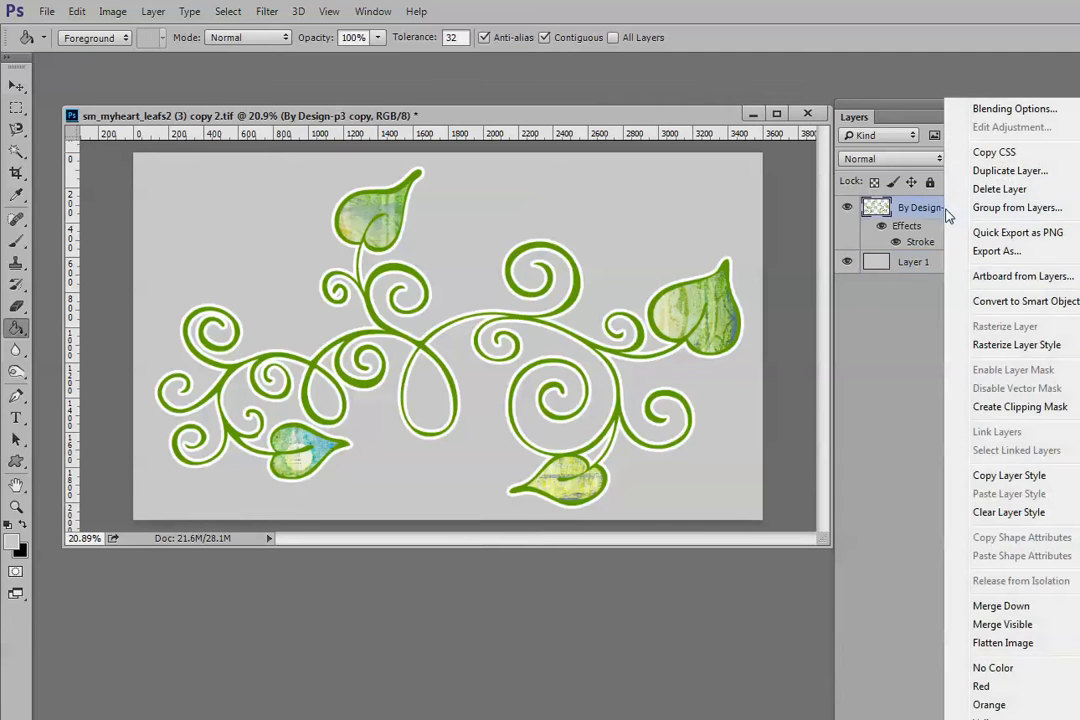
{"action": "left_click", "coordinate": [990, 512]}
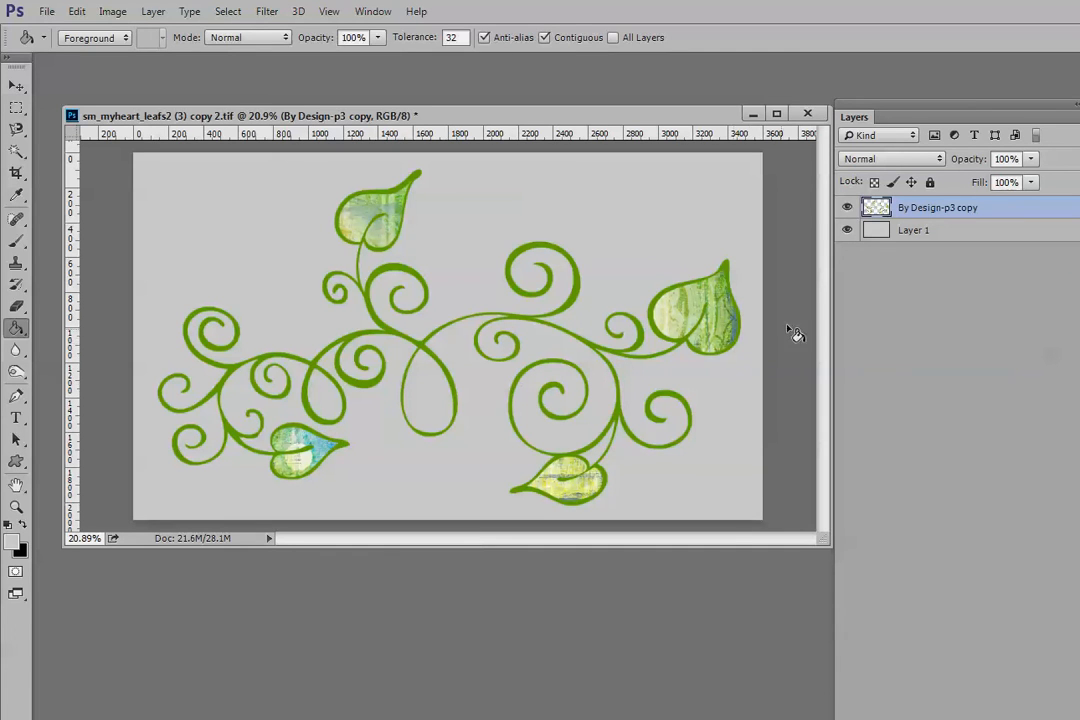
{"action": "double_click", "coordinate": [992, 212]}
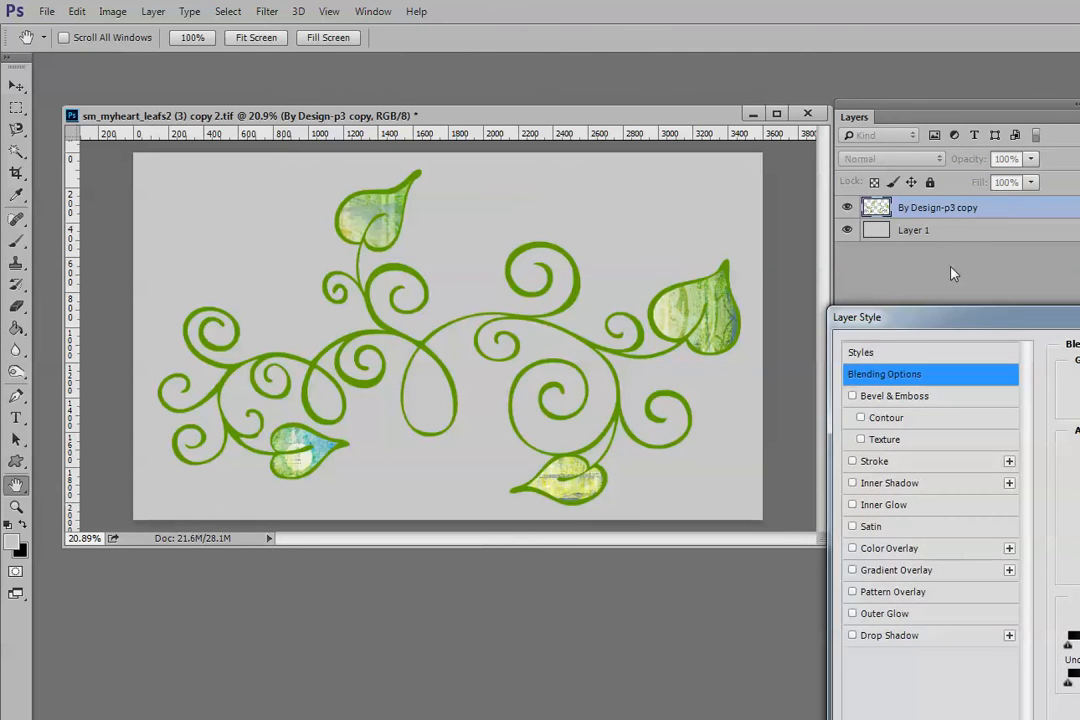
{"action": "left_click_drag", "start_coordinate": [930, 328], "coordinate": [433, 250]}
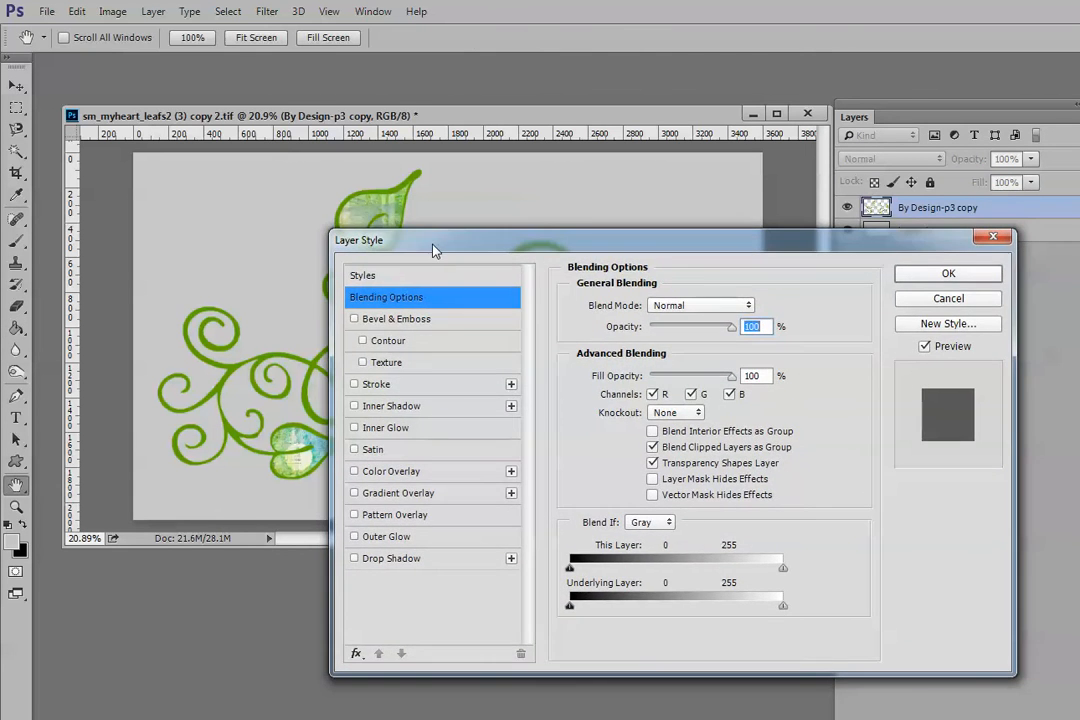
{"action": "left_click", "coordinate": [354, 385]}
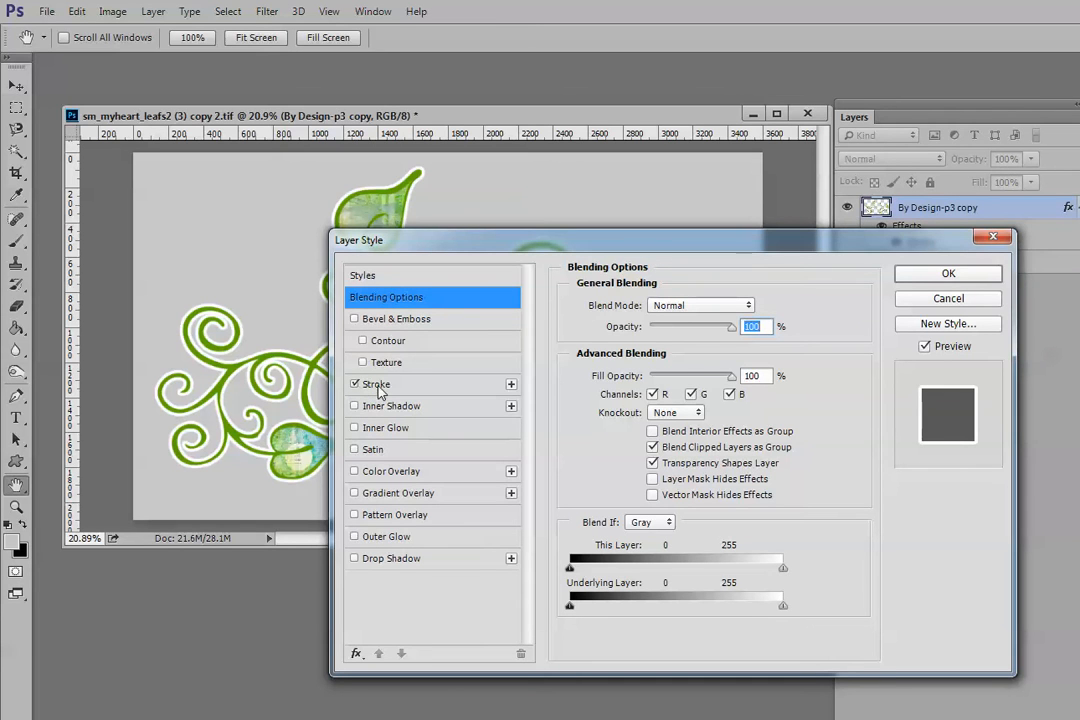
{"action": "left_click", "coordinate": [378, 388]}
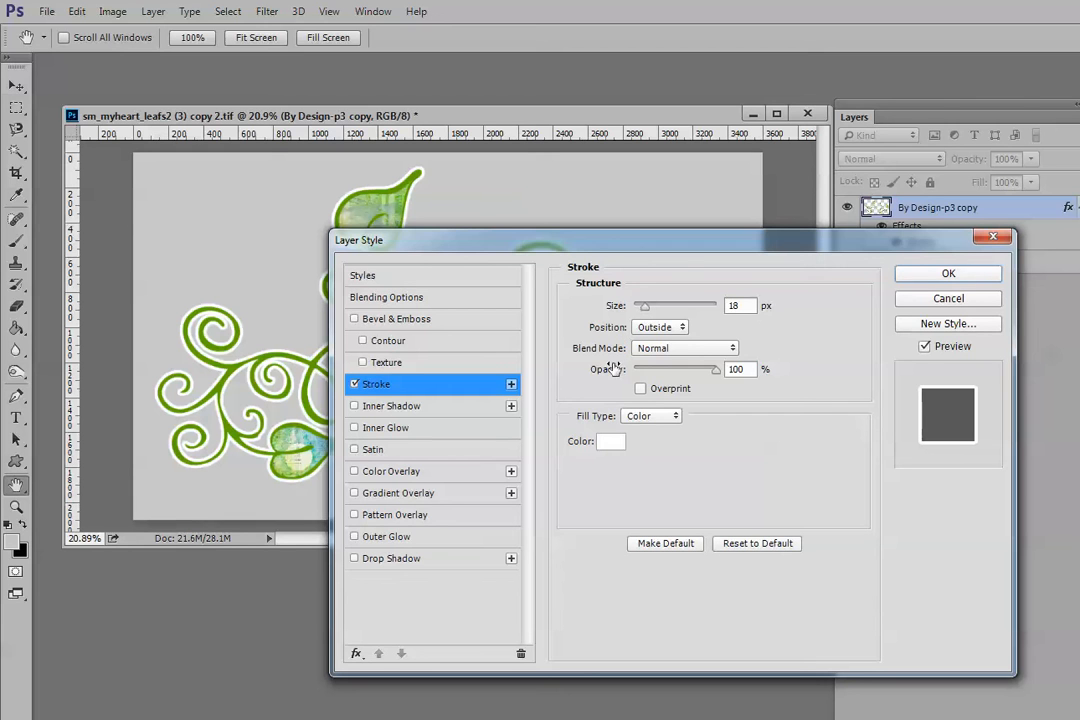
Step: Keep the stroke's Color fill type and Outside position, confirm white (ffffff) as its colour and apply the layer style
{"action": "left_click", "coordinate": [676, 419]}
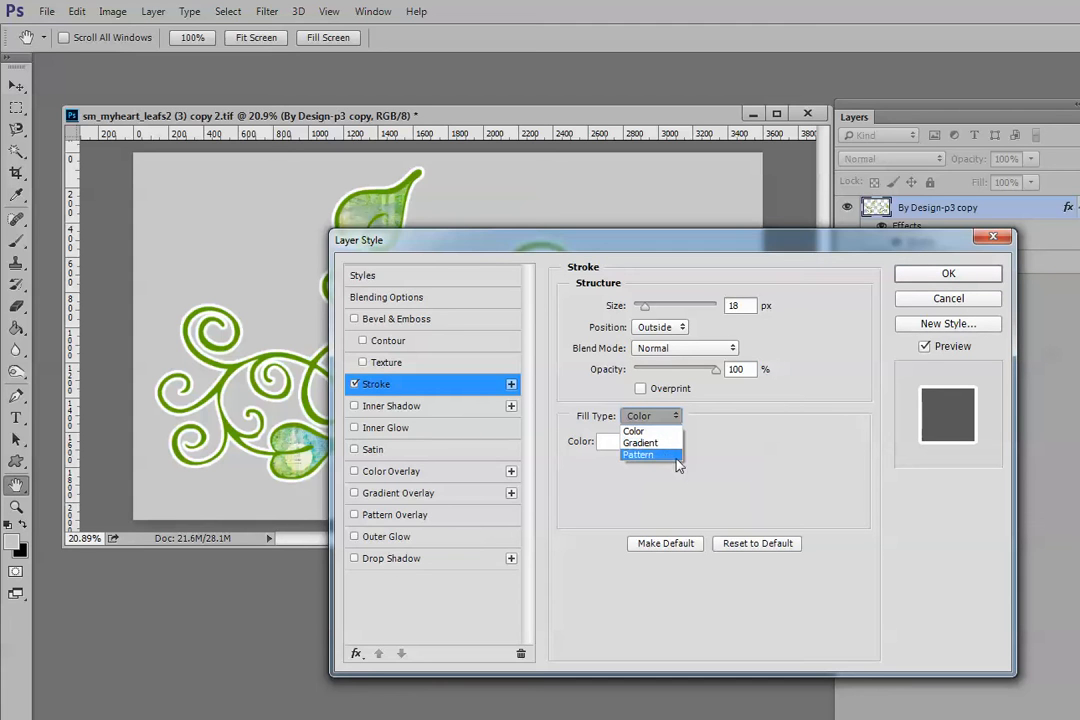
{"action": "left_click", "coordinate": [759, 483]}
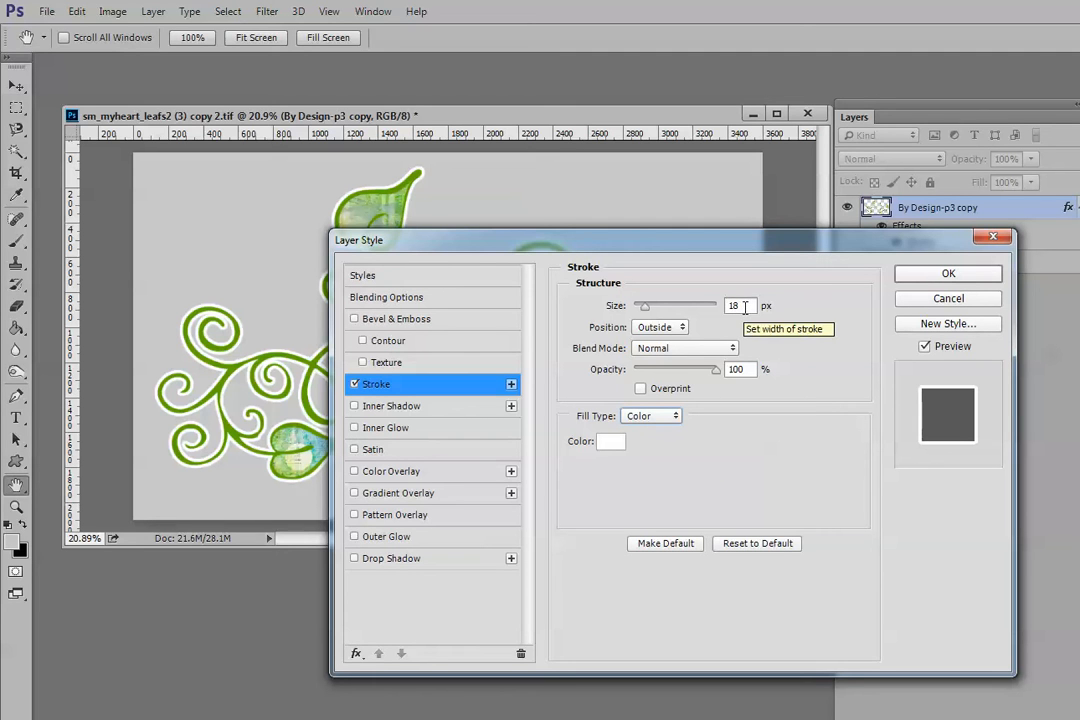
{"action": "left_click", "coordinate": [682, 330]}
{"action": "left_click", "coordinate": [683, 333]}
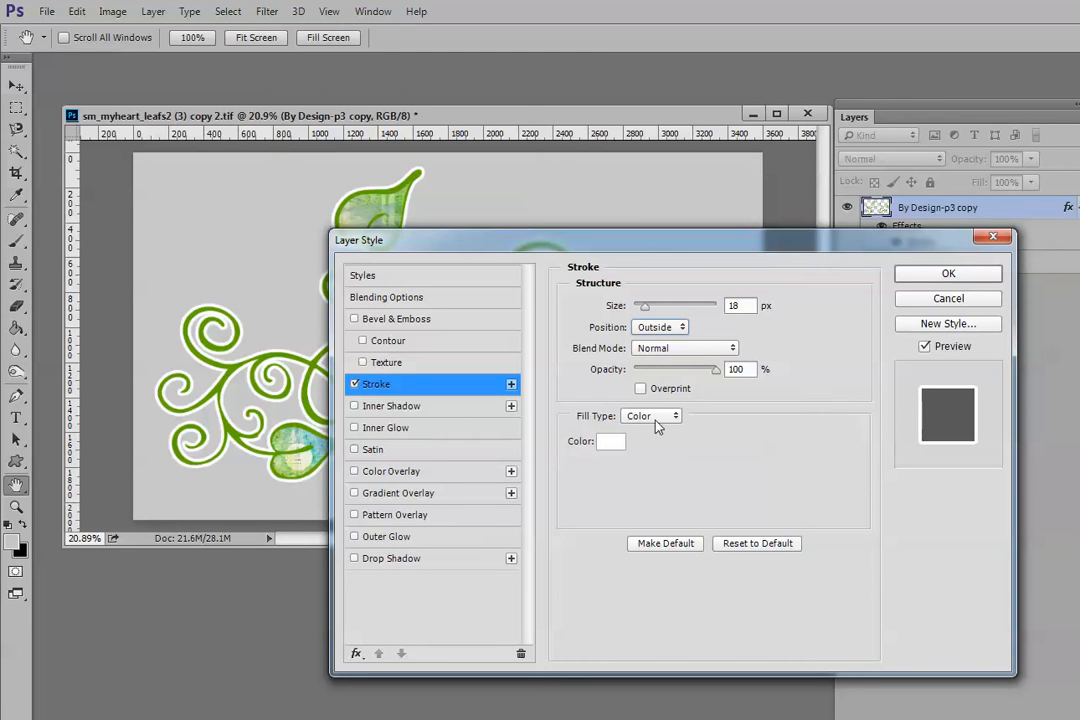
{"action": "left_click", "coordinate": [611, 447]}
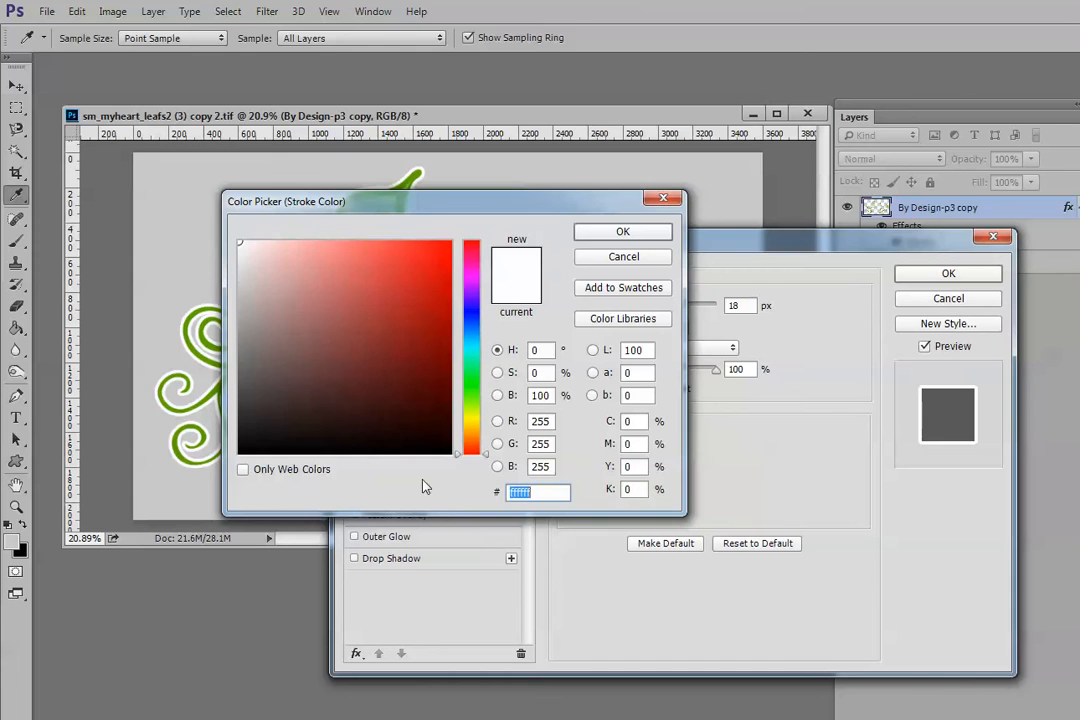
{"action": "left_click", "coordinate": [620, 232]}
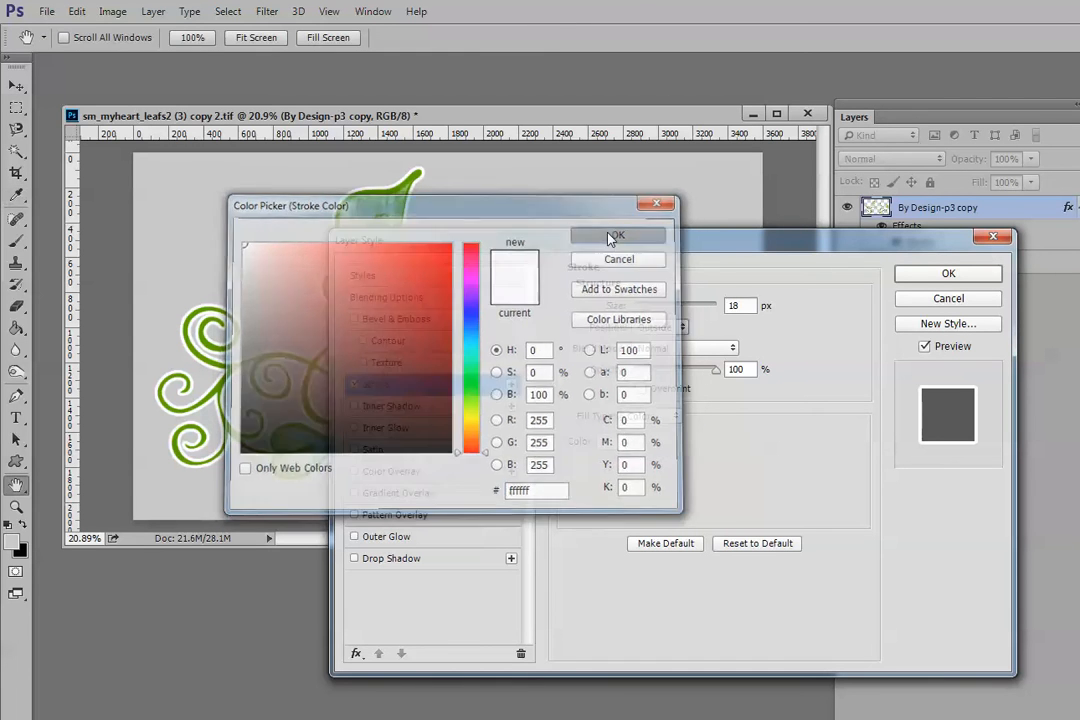
{"action": "left_click", "coordinate": [949, 274]}
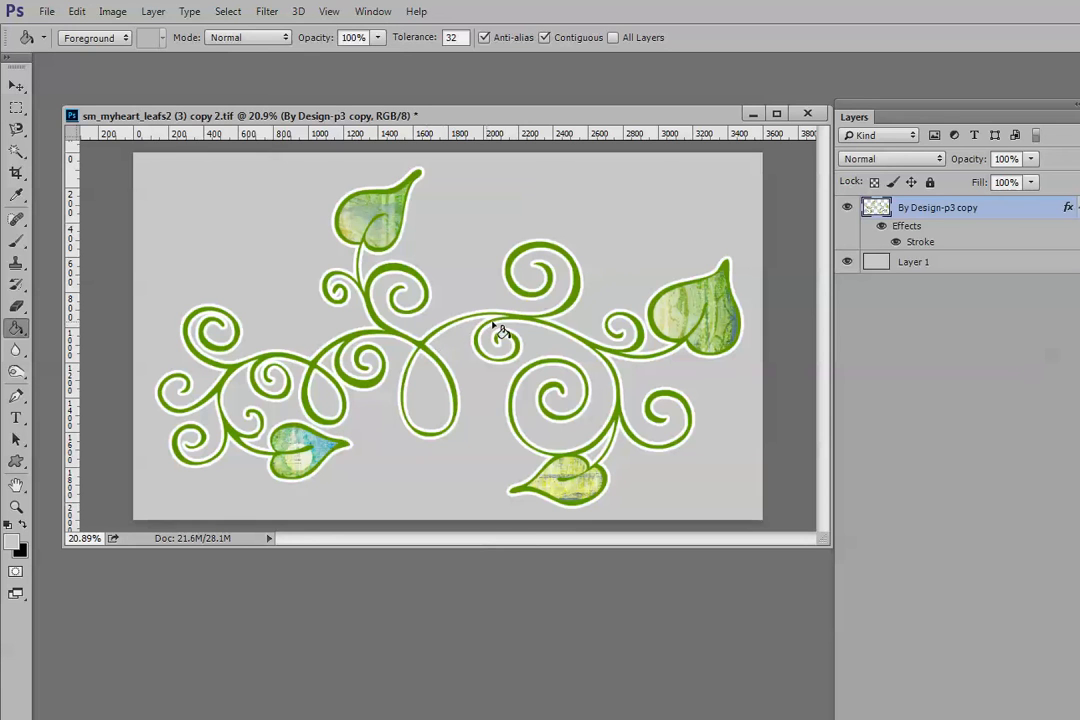
Step: Toggle the layer effects off and back on to compare the vine with and without its stroke
{"action": "left_click", "coordinate": [881, 227]}
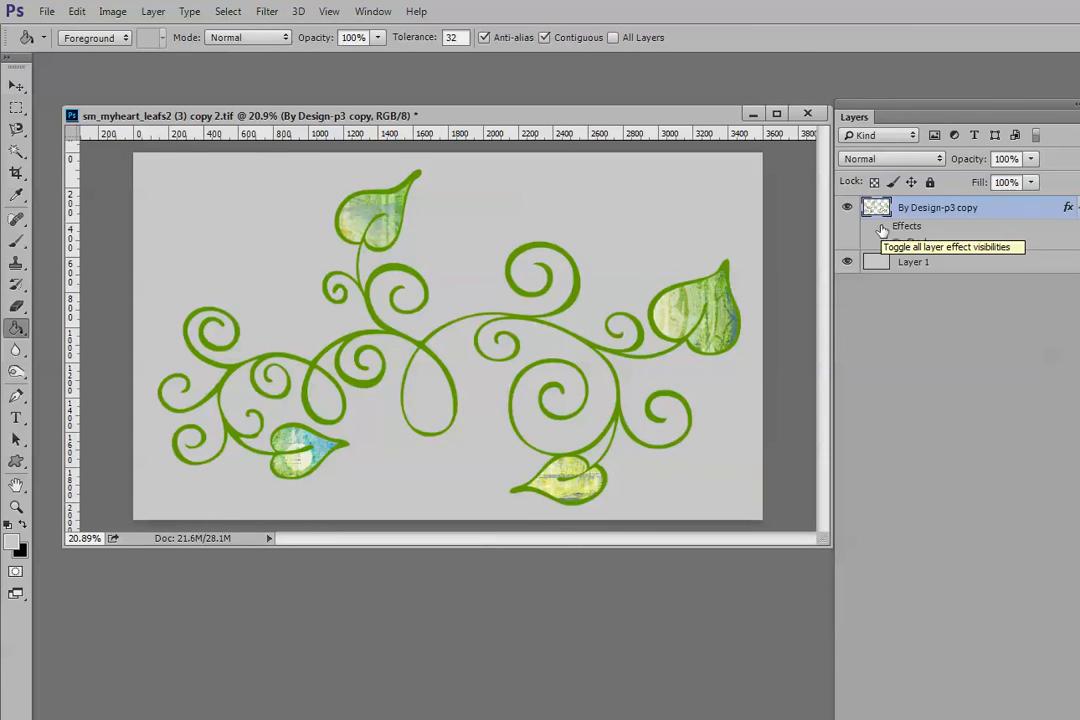
{"action": "left_click", "coordinate": [881, 228]}
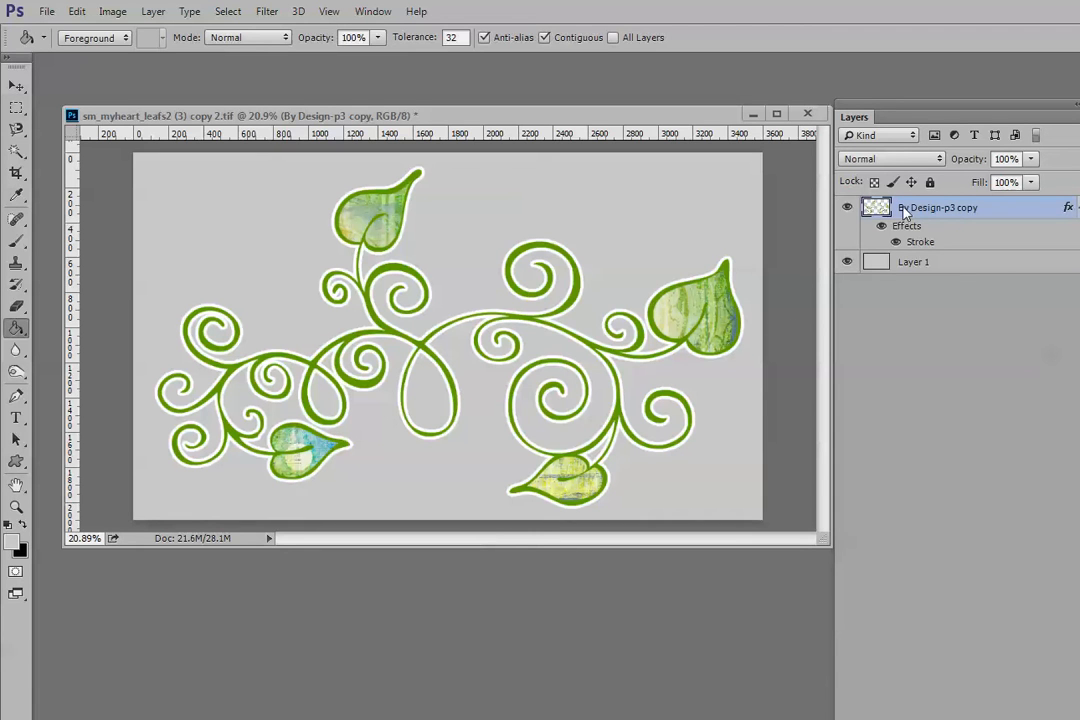
{"action": "double_click", "coordinate": [980, 212]}
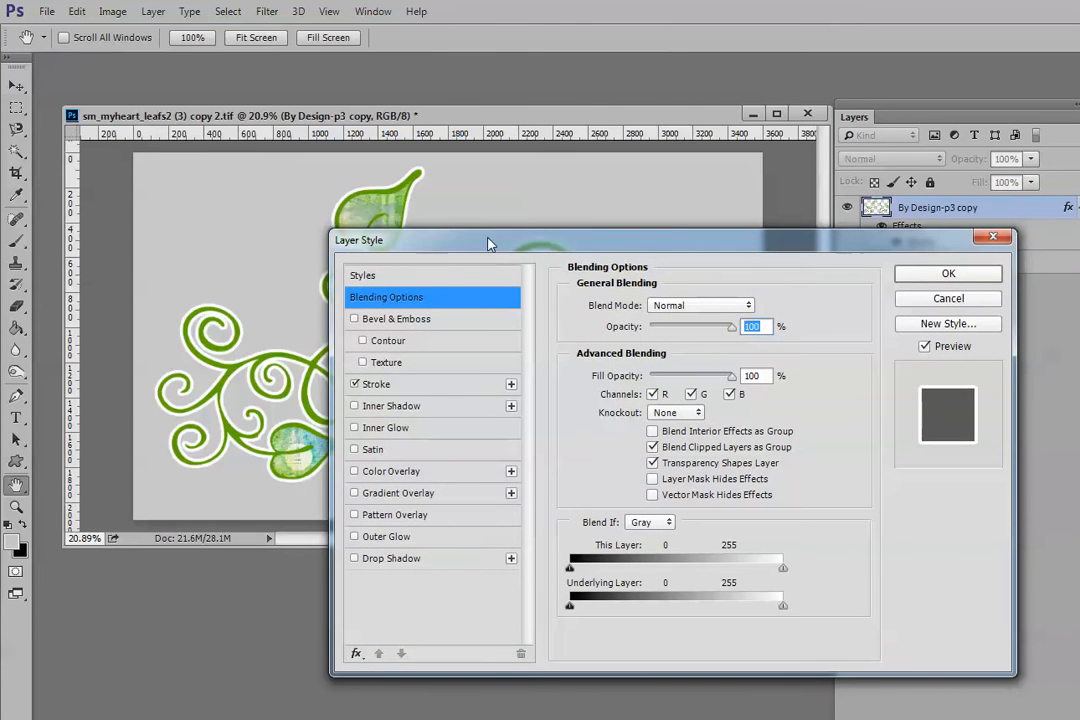
{"action": "left_click_drag", "start_coordinate": [489, 241], "coordinate": [556, 301]}
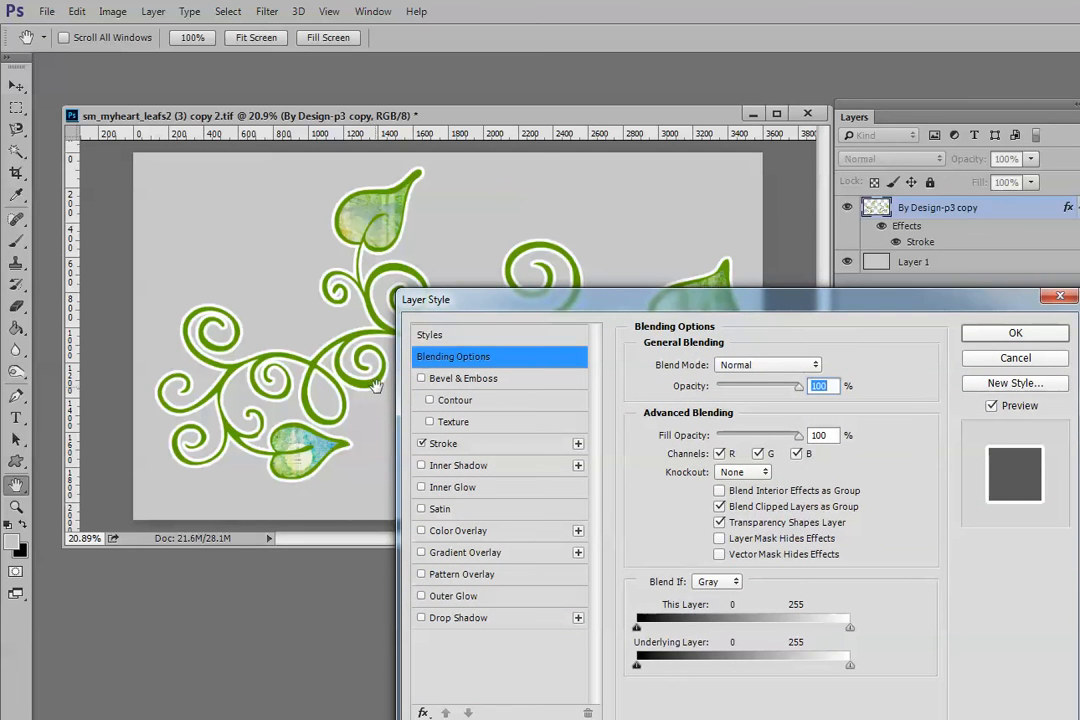
{"action": "left_click", "coordinate": [421, 378]}
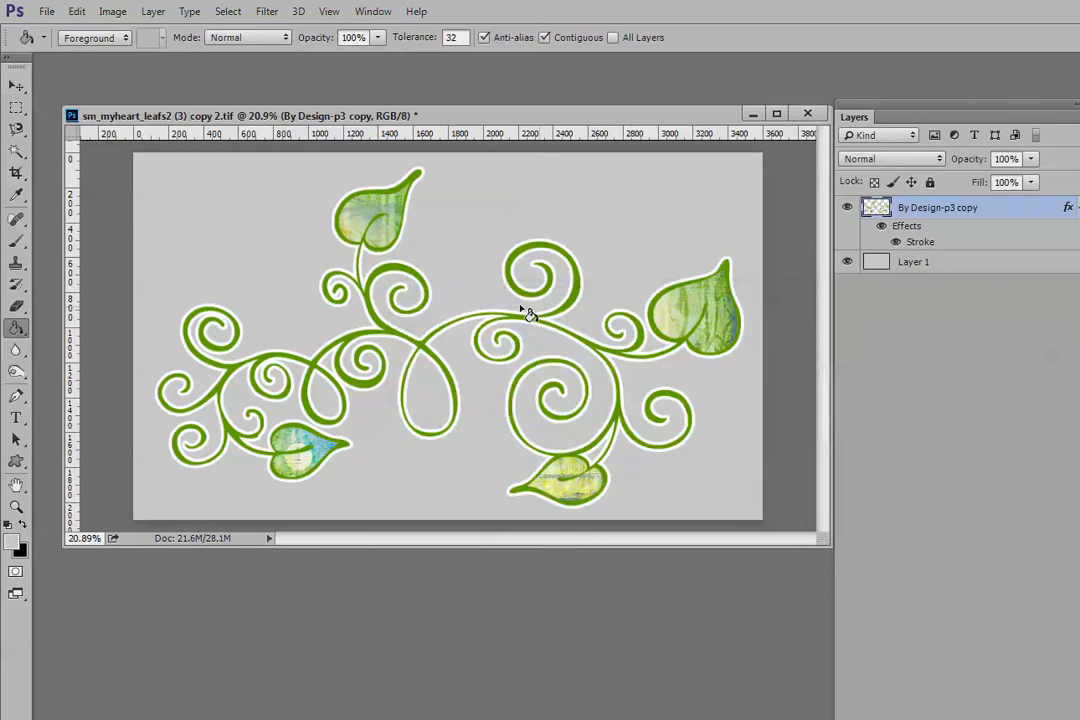
Step: Add a Bevel & Emboss effect to the By Design-p3 copy layer and set its depth to 439%
{"action": "scroll", "coordinate": [510, 300], "scroll_direction": "up", "scroll_amount": 2}
{"action": "scroll", "coordinate": [508, 299], "scroll_direction": "up", "scroll_amount": 3}
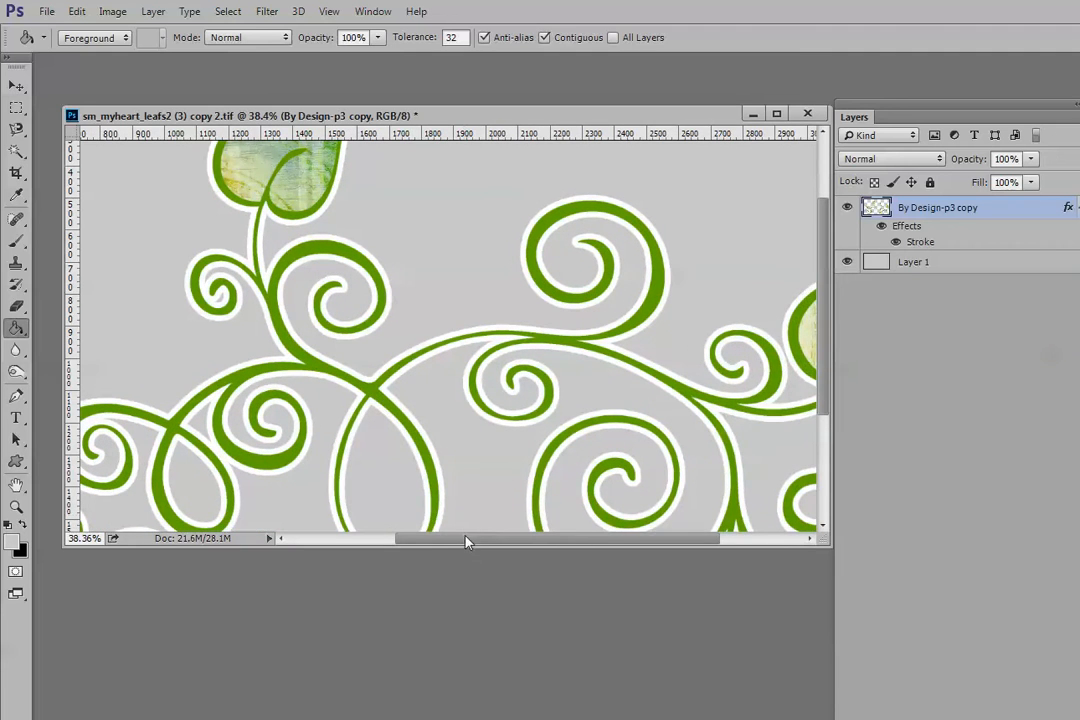
{"action": "left_click_drag", "start_coordinate": [465, 540], "coordinate": [434, 543]}
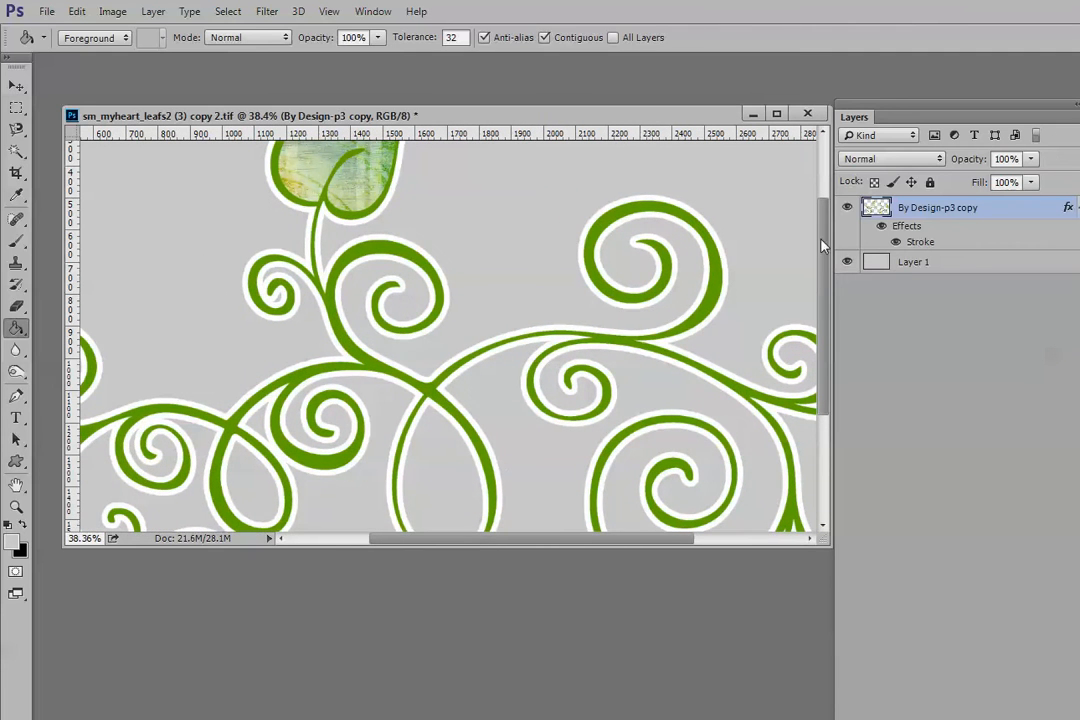
{"action": "scroll", "coordinate": [822, 245], "scroll_direction": "up", "scroll_amount": 3}
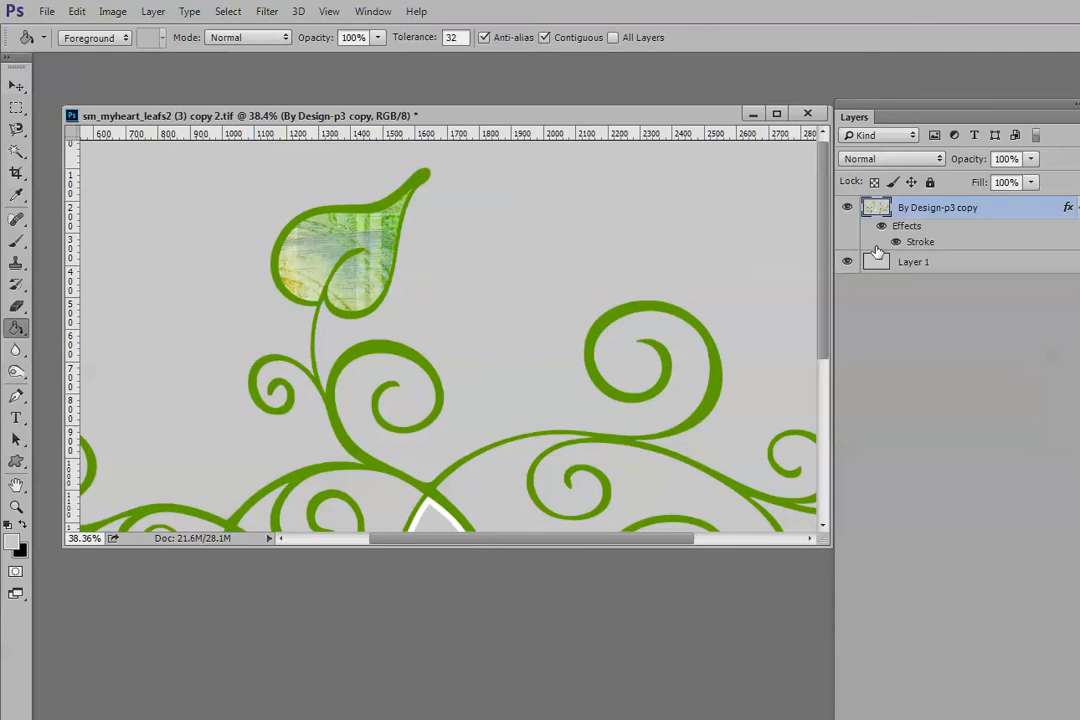
{"action": "double_click", "coordinate": [1002, 230]}
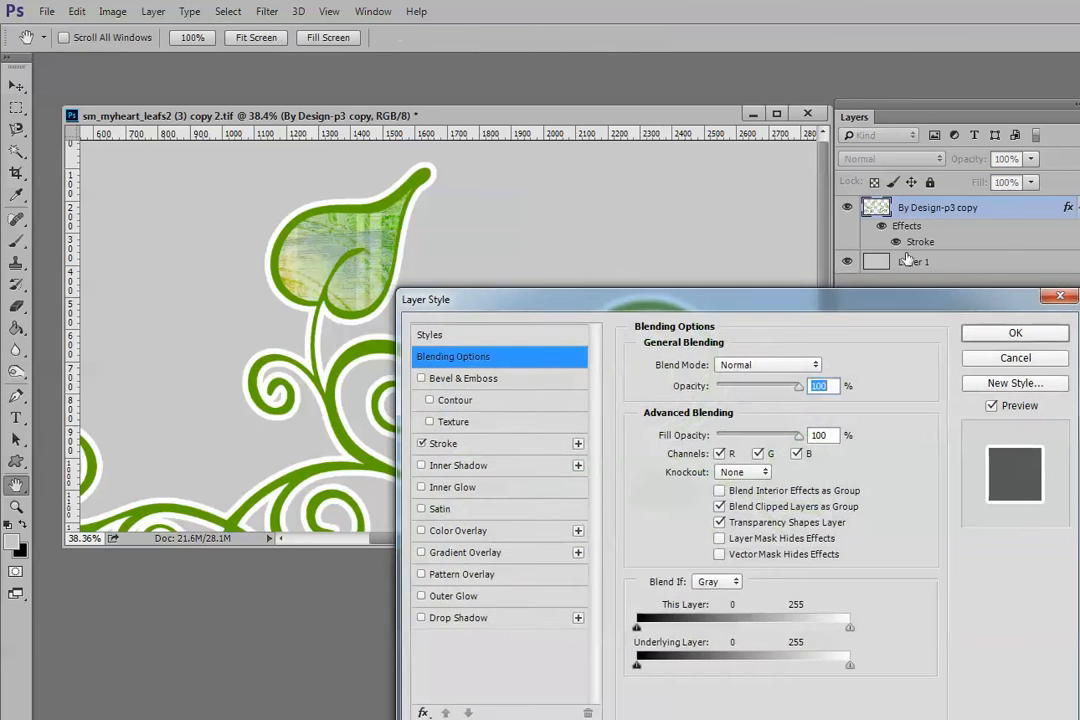
{"action": "left_click_drag", "start_coordinate": [584, 301], "coordinate": [598, 299]}
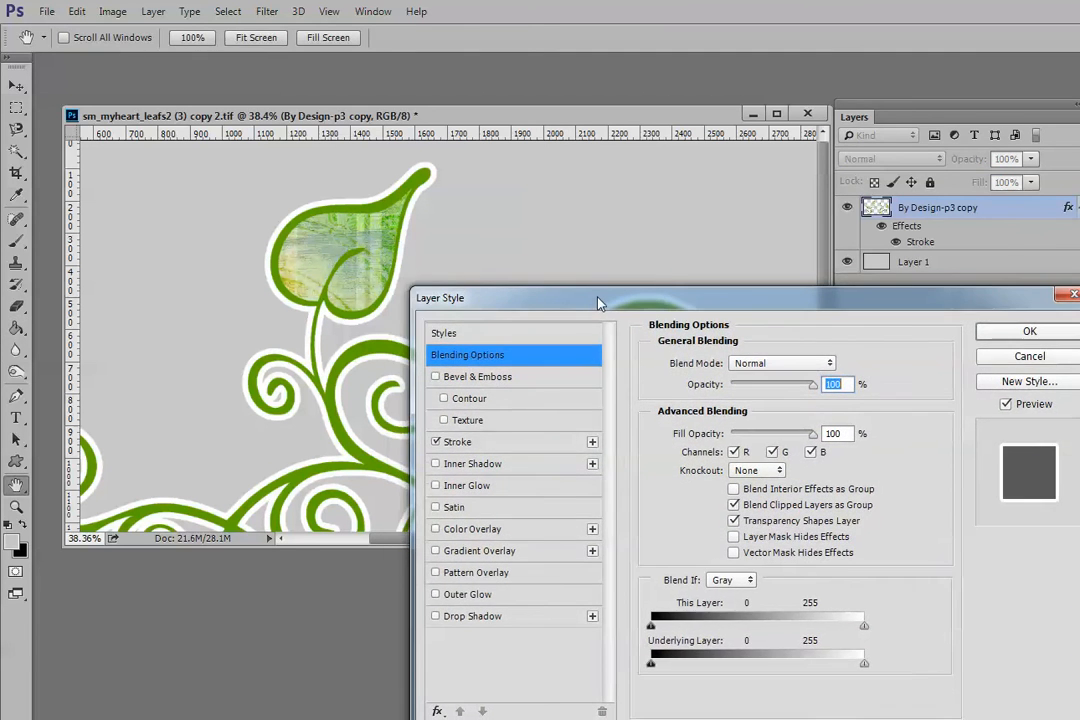
{"action": "left_click", "coordinate": [436, 378]}
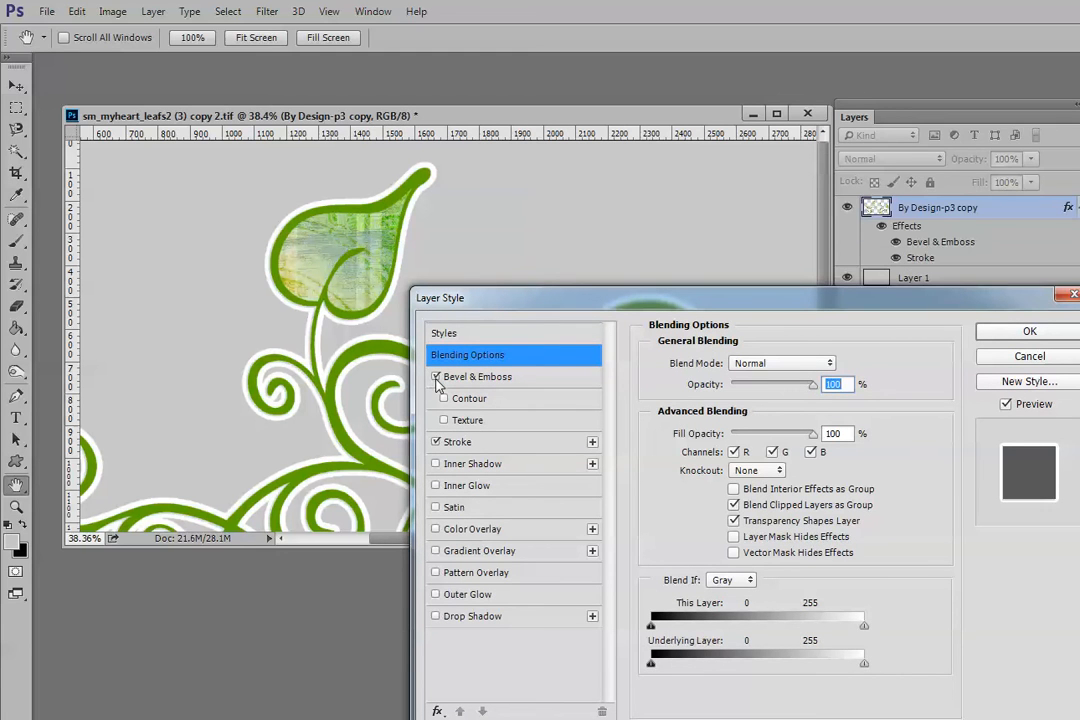
{"action": "left_click", "coordinate": [482, 386]}
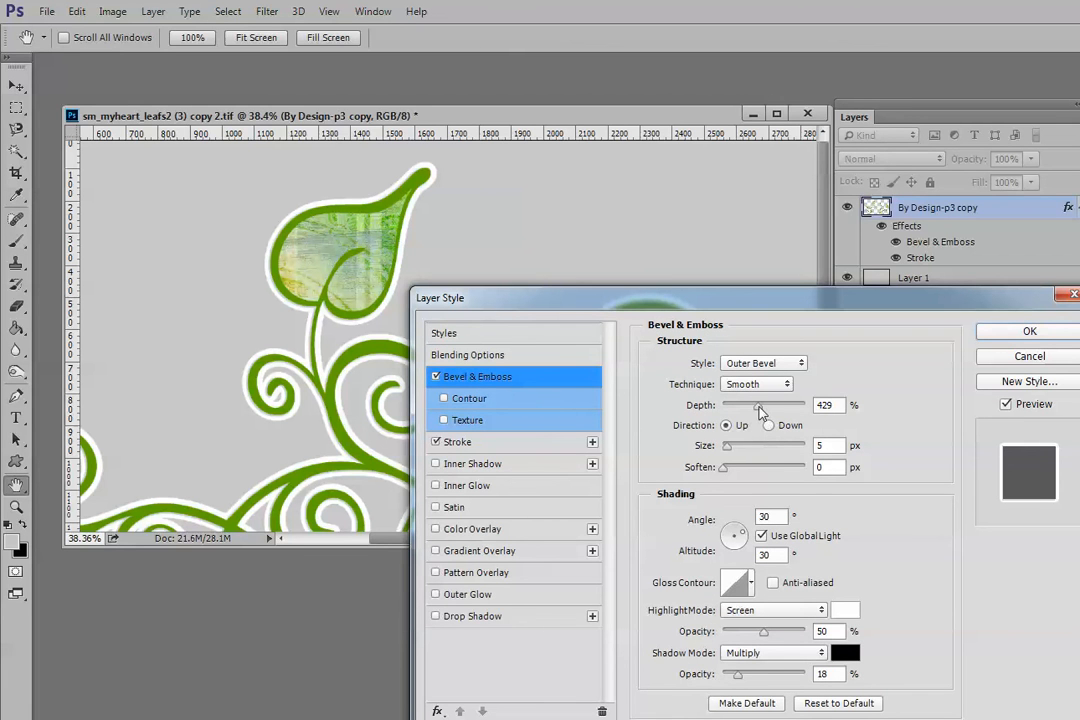
{"action": "left_click_drag", "start_coordinate": [760, 412], "coordinate": [796, 414]}
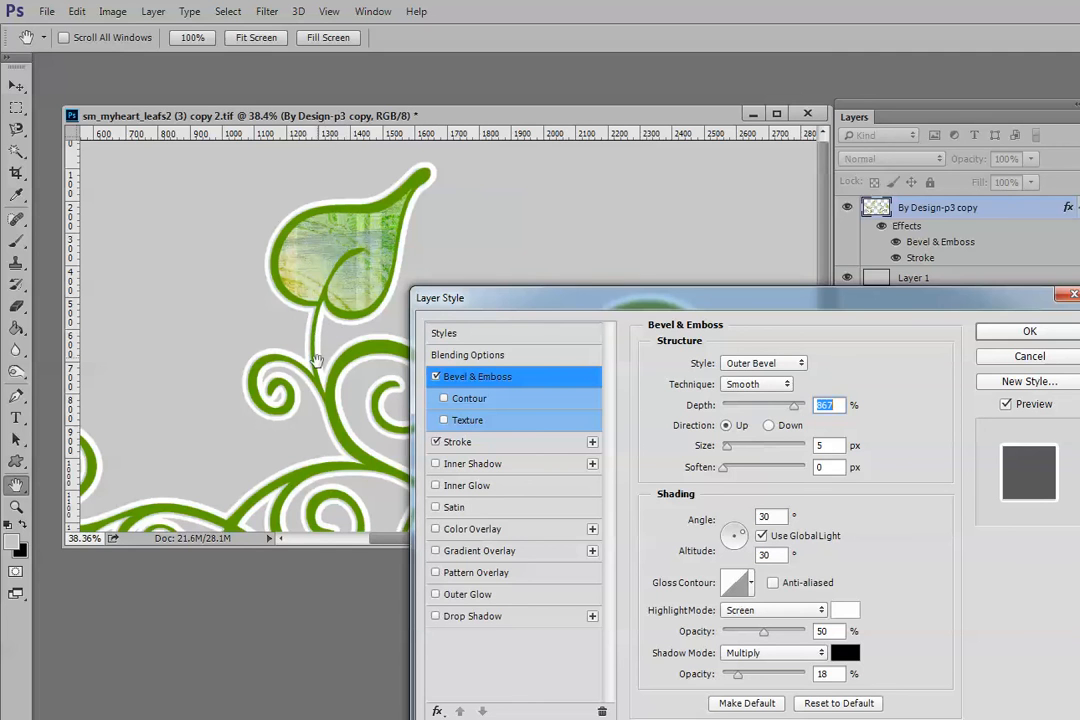
{"action": "left_click_drag", "start_coordinate": [800, 414], "coordinate": [760, 408]}
Step: Preview the Inner Bevel, Emboss, Pillow Emboss and Stroke Emboss styles on the vine and return to Outer Bevel
{"action": "left_click", "coordinate": [801, 367]}
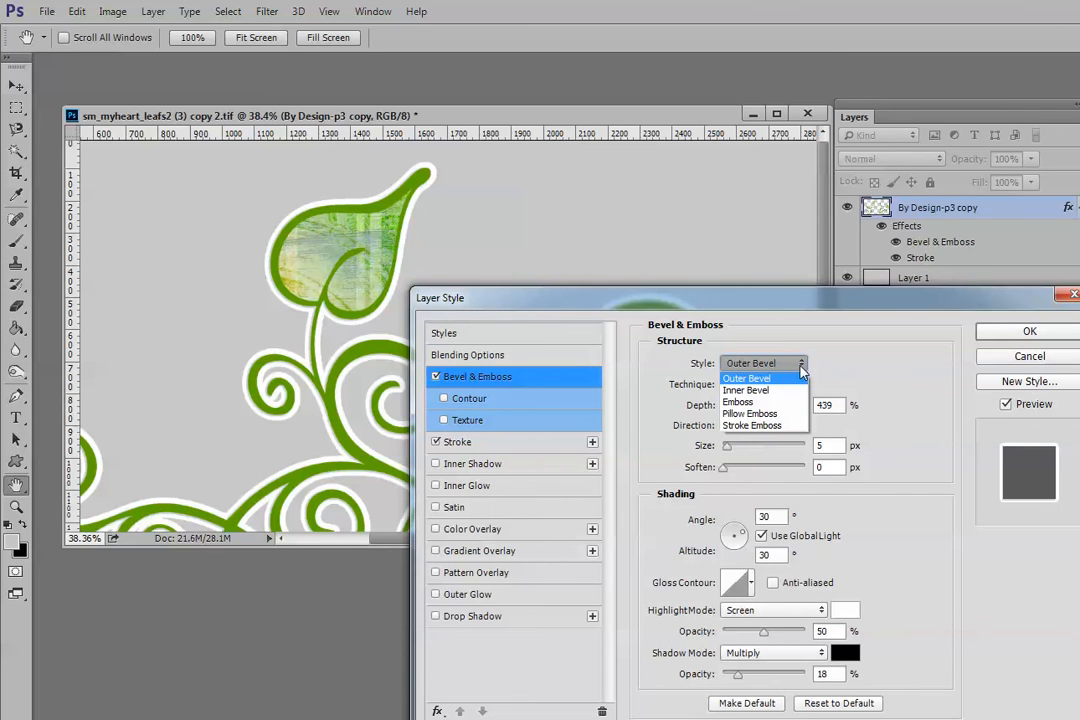
{"action": "left_click", "coordinate": [746, 390]}
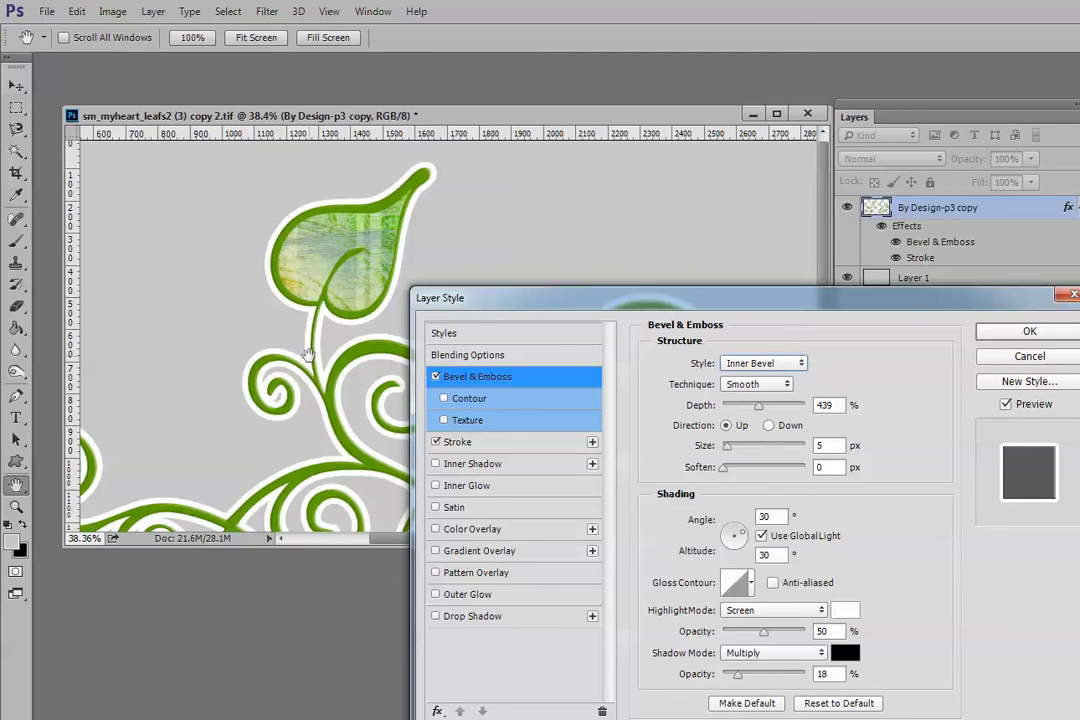
{"action": "left_click", "coordinate": [763, 363]}
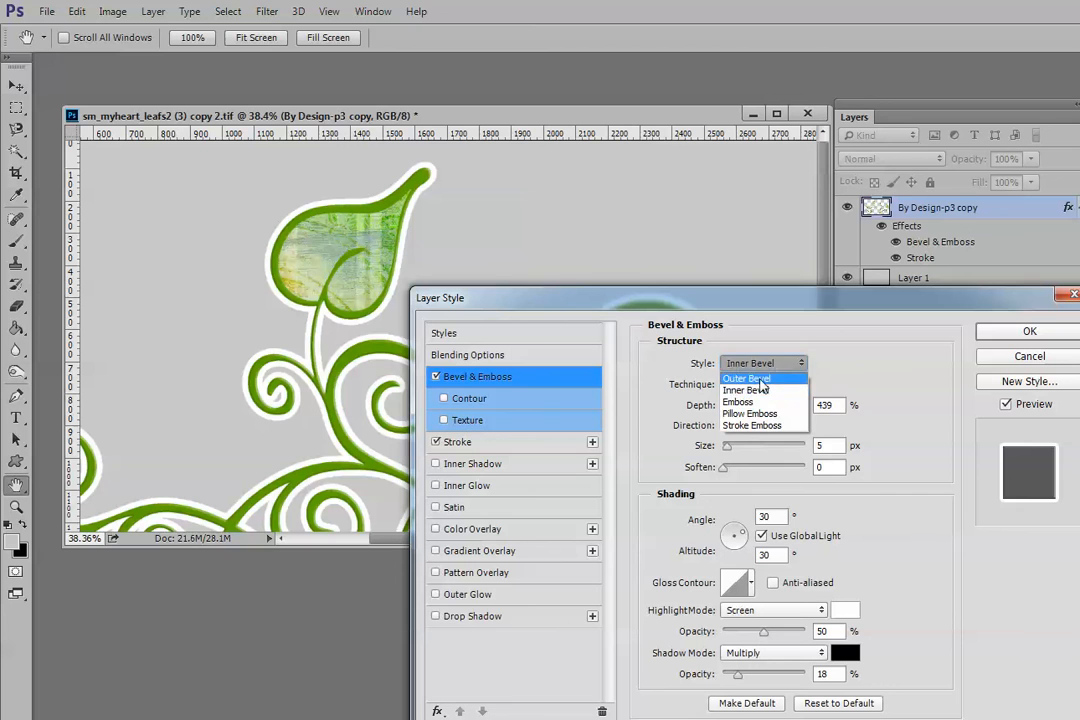
{"action": "left_click", "coordinate": [745, 391]}
{"action": "left_click", "coordinate": [760, 364]}
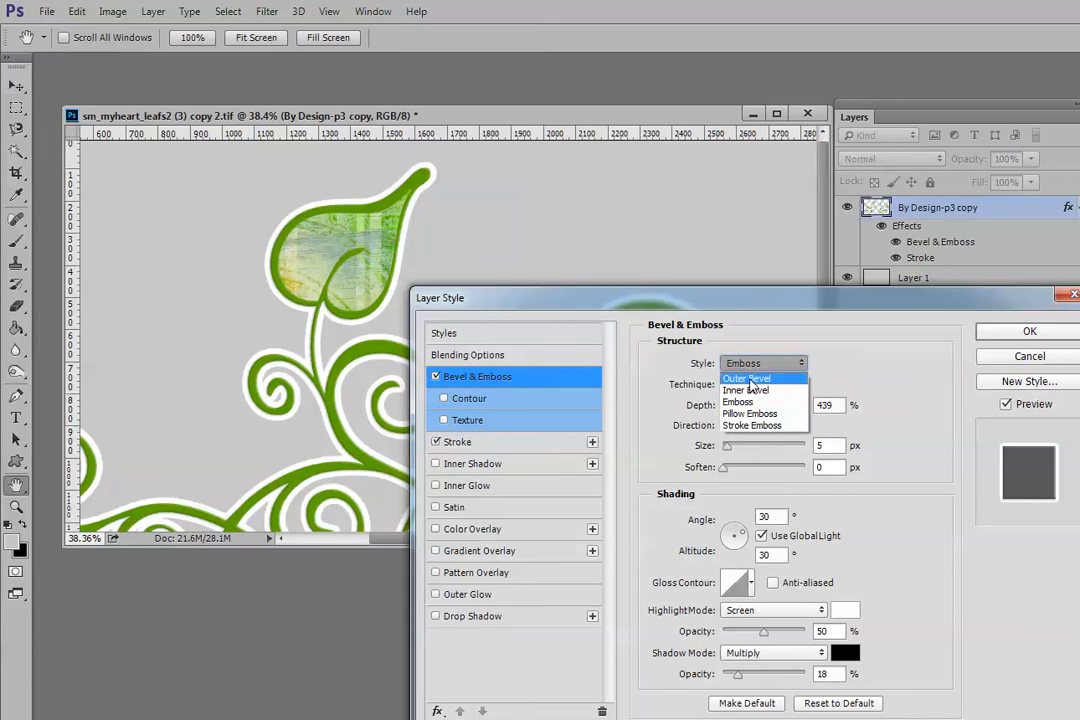
{"action": "left_click", "coordinate": [760, 411]}
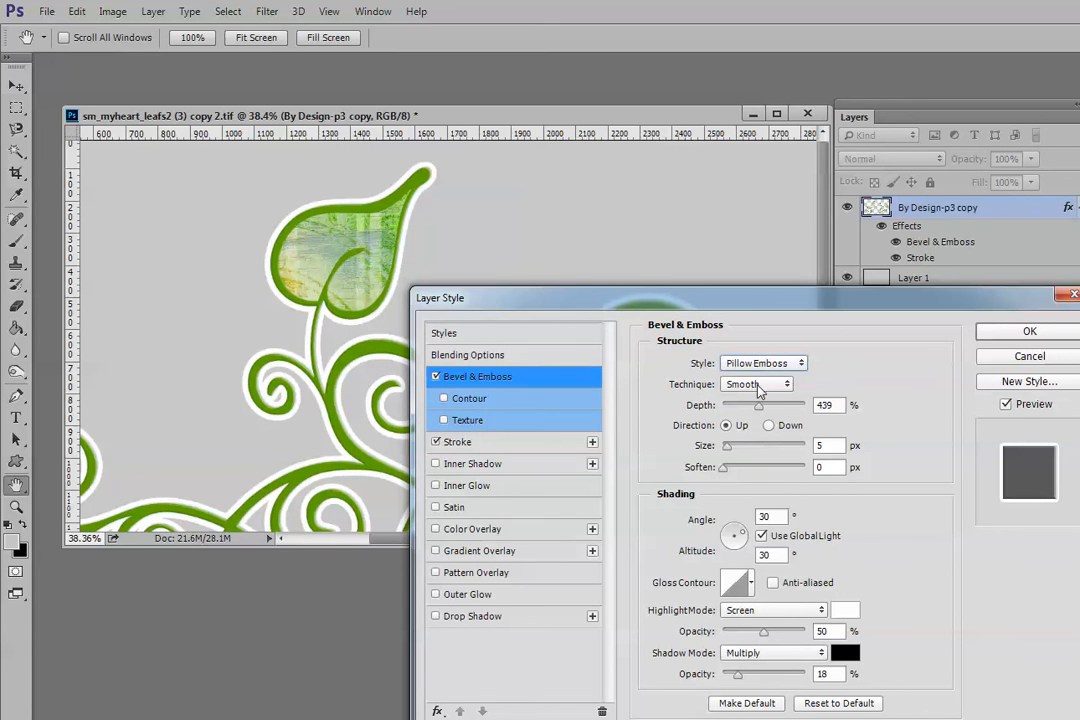
{"action": "left_click", "coordinate": [762, 363]}
{"action": "left_click", "coordinate": [745, 427]}
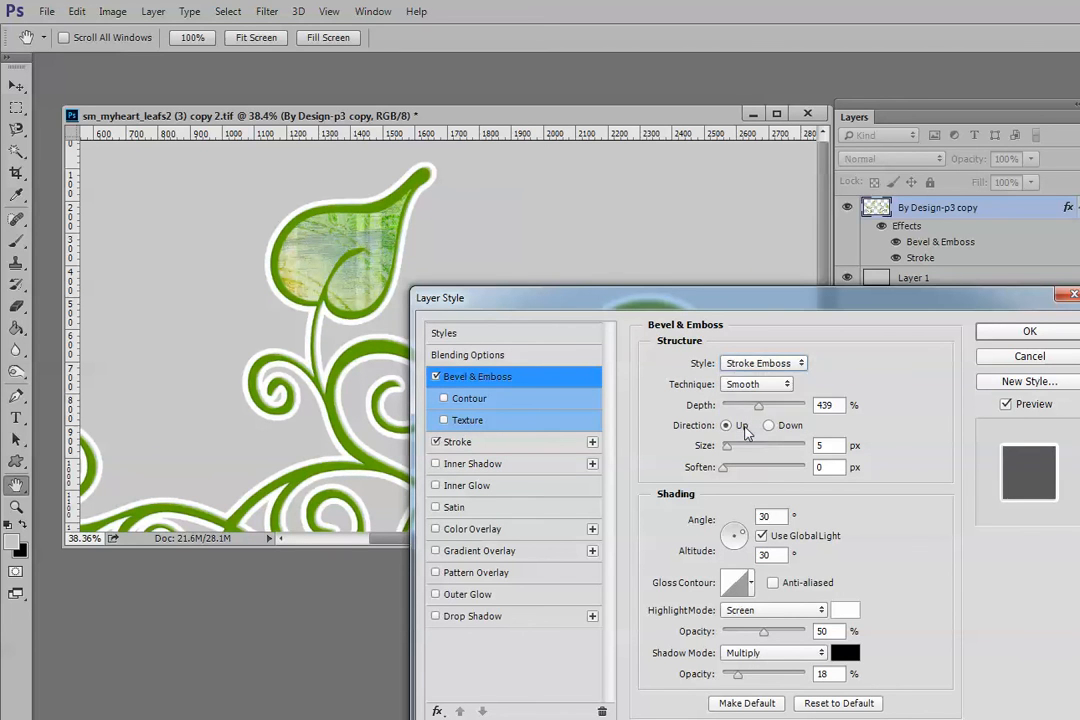
{"action": "left_click", "coordinate": [752, 366]}
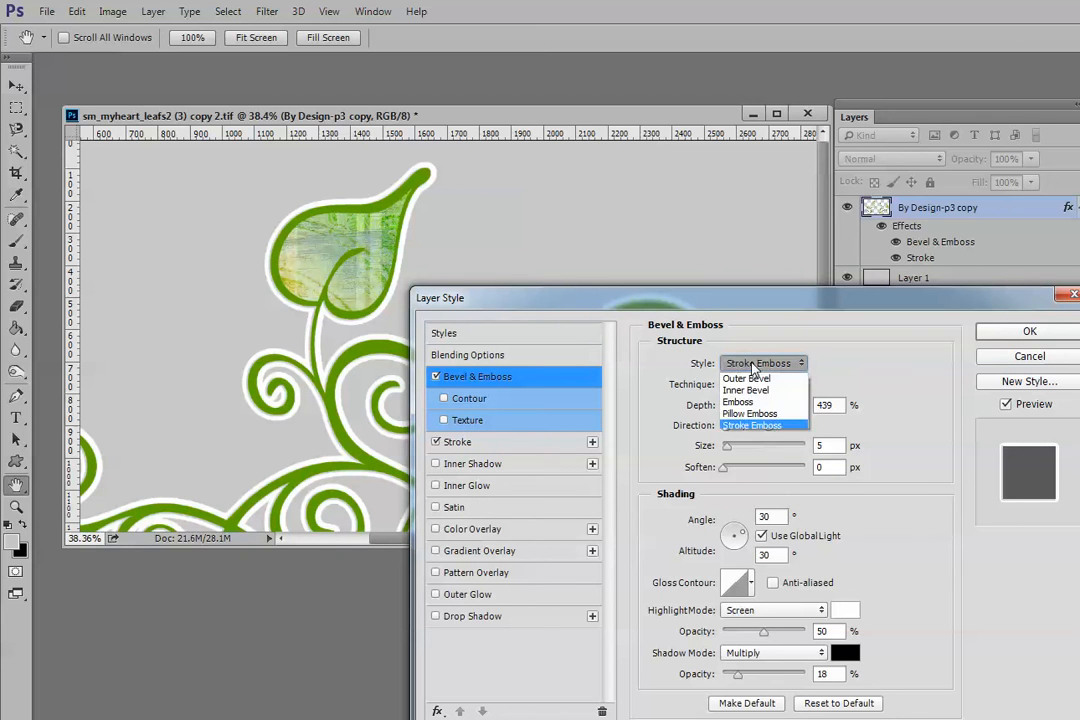
{"action": "left_click", "coordinate": [752, 382]}
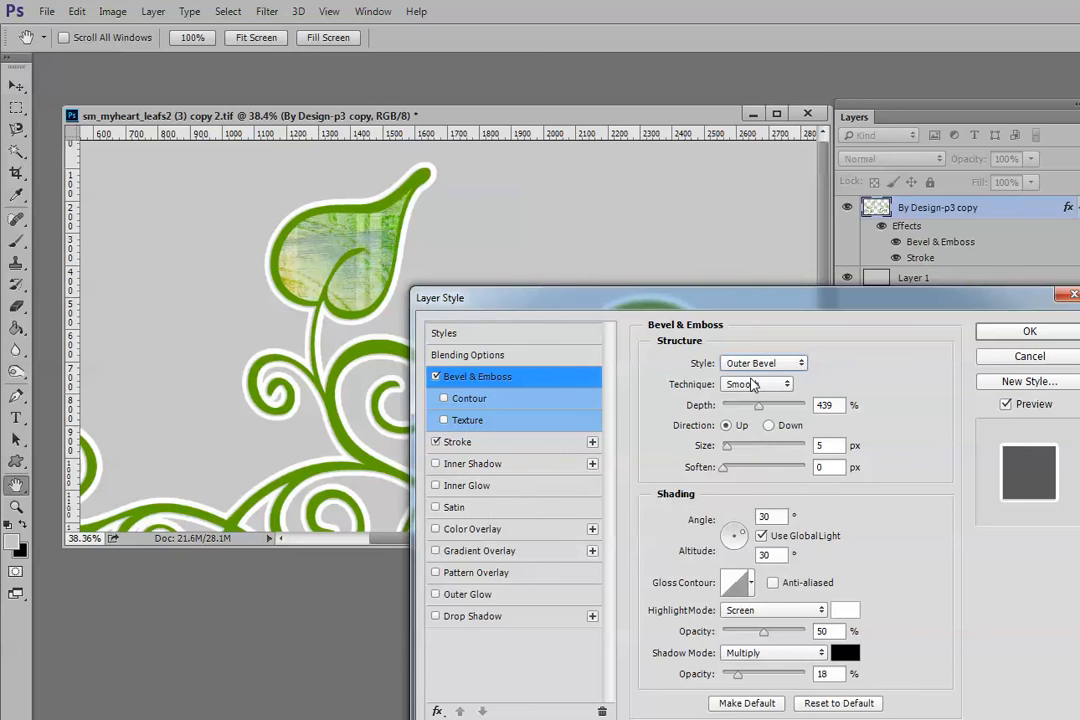
Step: Set the bevel style to Inner Bevel and leave Soften at 0 px
{"action": "left_click", "coordinate": [758, 363]}
{"action": "left_click", "coordinate": [752, 388]}
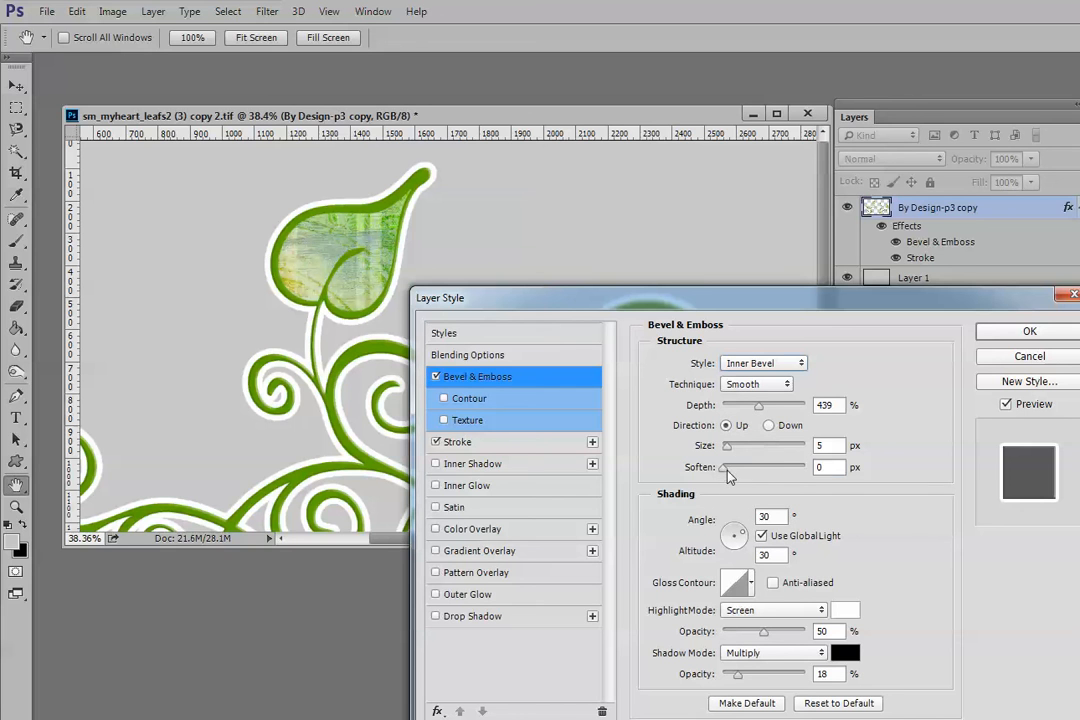
{"action": "mouse_move", "coordinate": [728, 477]}
{"action": "left_mouse_down"}
{"action": "mouse_move", "coordinate": [806, 474]}
{"action": "mouse_move", "coordinate": [812, 485]}
{"action": "mouse_move", "coordinate": [723, 485]}
{"action": "left_mouse_up"}
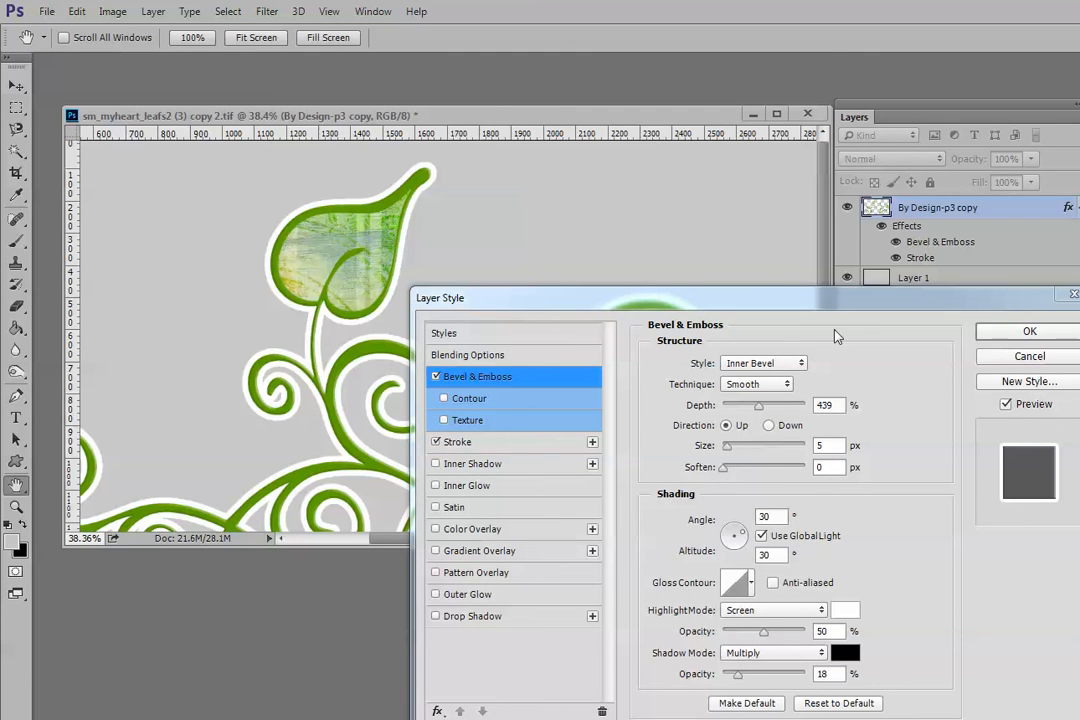
Step: Apply the bevel and stroke settings to the vine layer, switch to the Move tool and adjust the Layers panel height
{"action": "left_click", "coordinate": [1003, 339]}
{"action": "left_click", "coordinate": [1003, 334]}
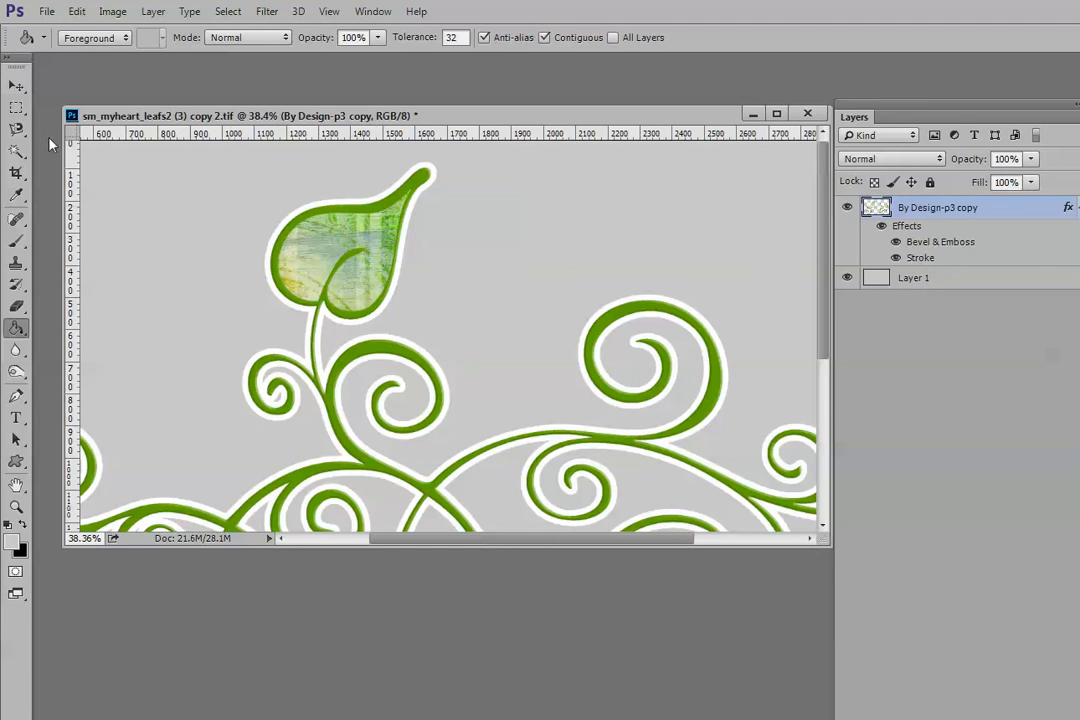
{"action": "left_click", "coordinate": [16, 86]}
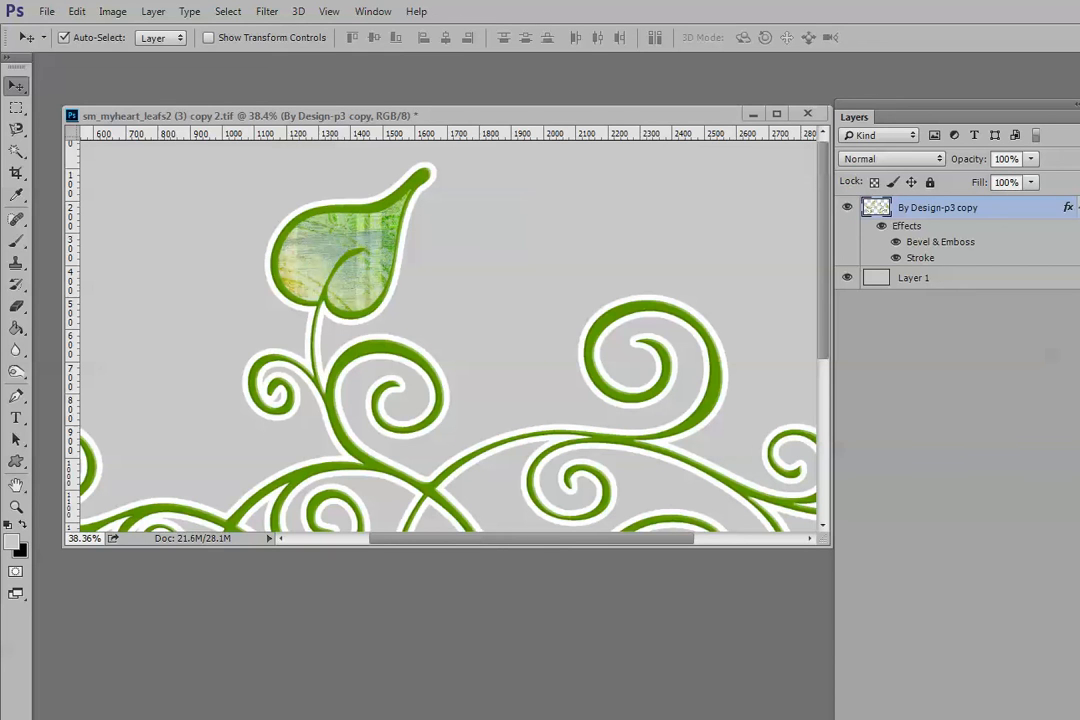
{"action": "mouse_move", "coordinate": [950, 718]}
{"action": "left_mouse_down"}
{"action": "mouse_move", "coordinate": [951, 651]}
{"action": "mouse_move", "coordinate": [945, 703]}
{"action": "left_mouse_up"}
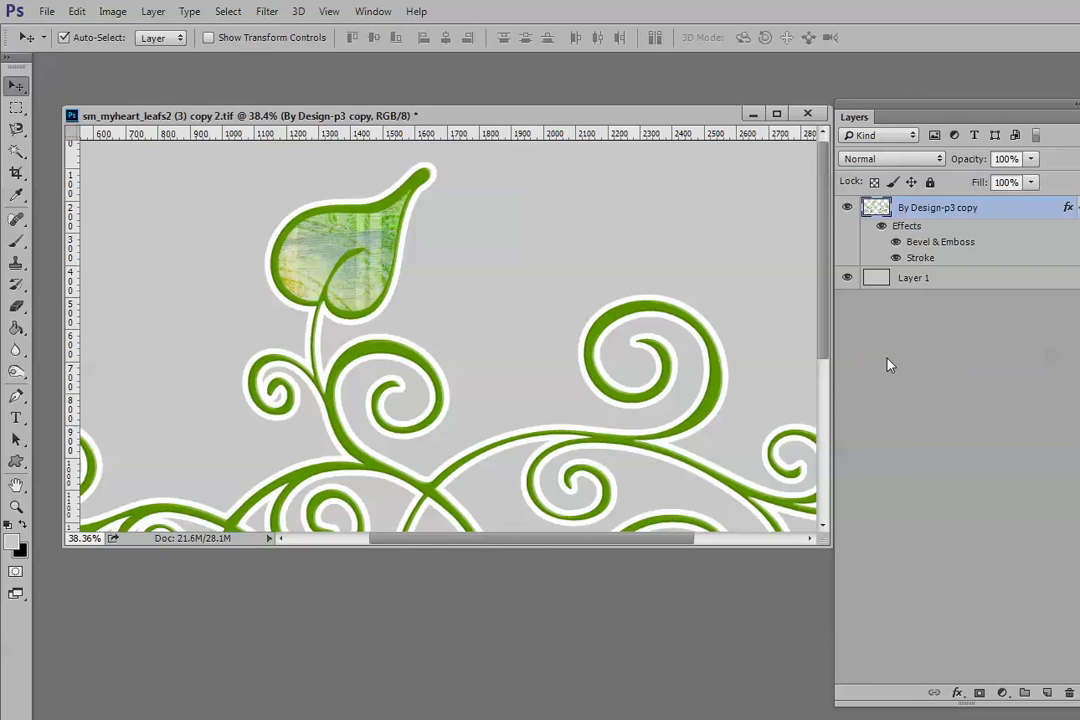
Step: Hide the Bevel & Emboss effect, rasterize the layer style of By Design-p3 copy, and toggle the layer's visibility off and on to check it
{"action": "left_click", "coordinate": [896, 243]}
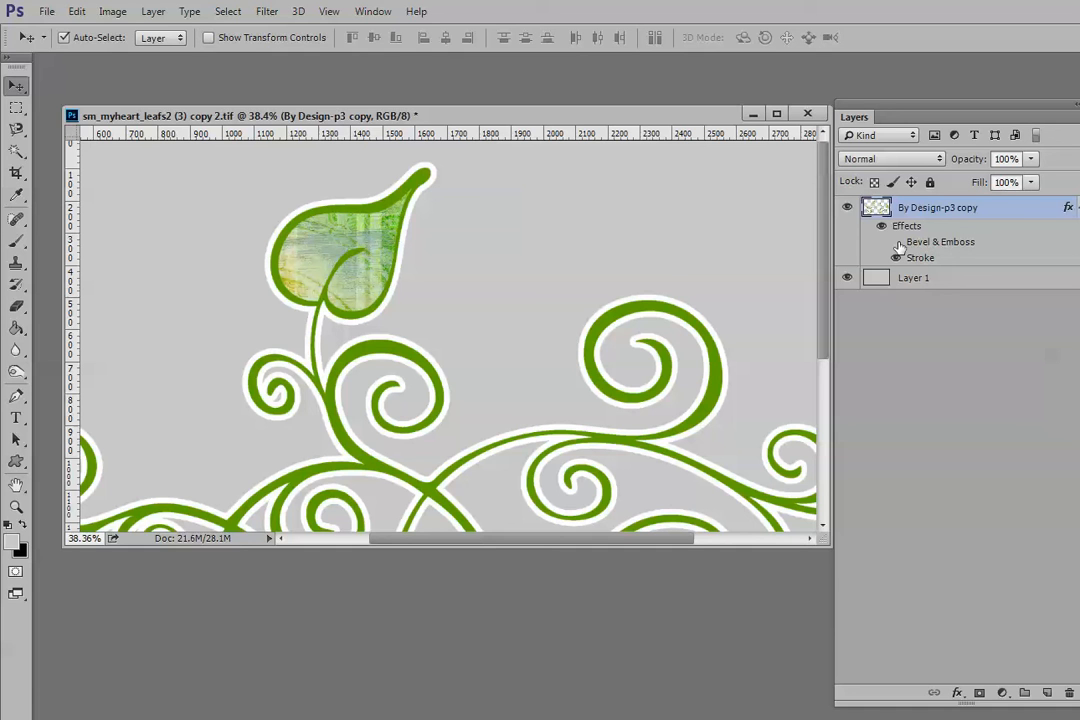
{"action": "right_click", "coordinate": [916, 211]}
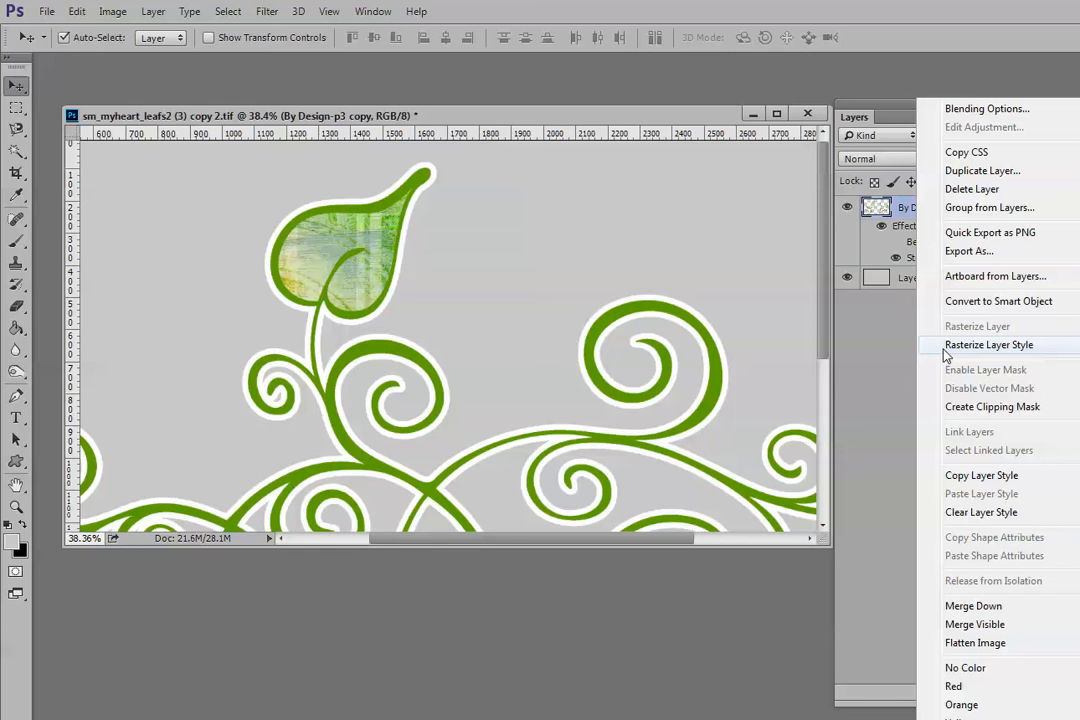
{"action": "left_click", "coordinate": [950, 347]}
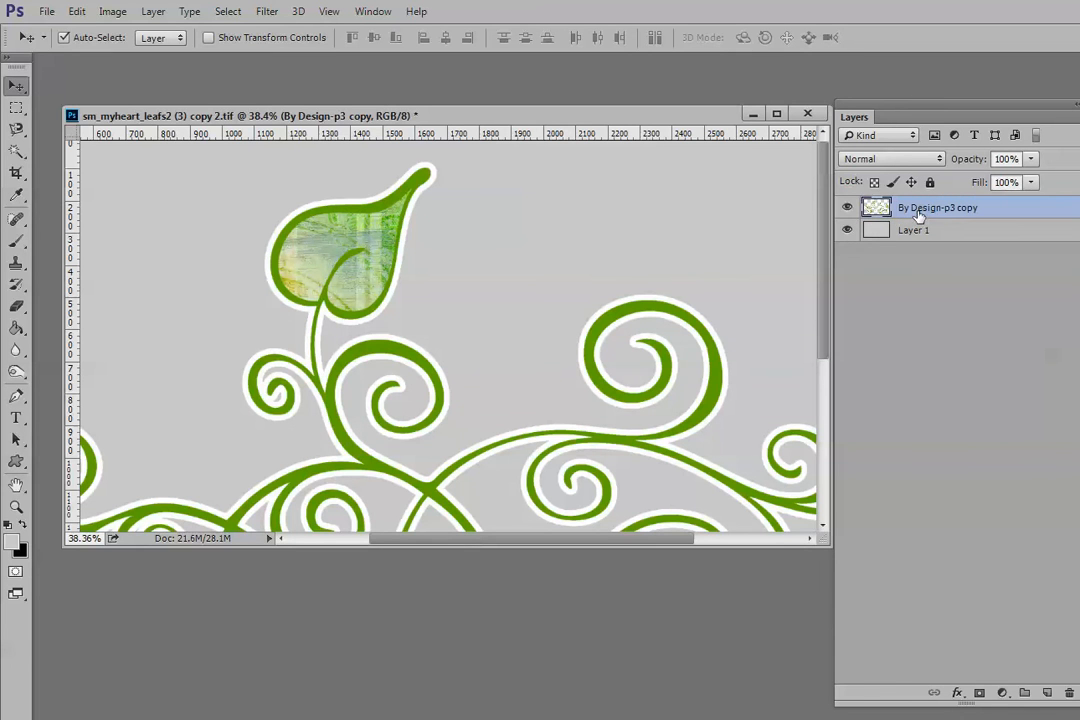
{"action": "left_click", "coordinate": [847, 208]}
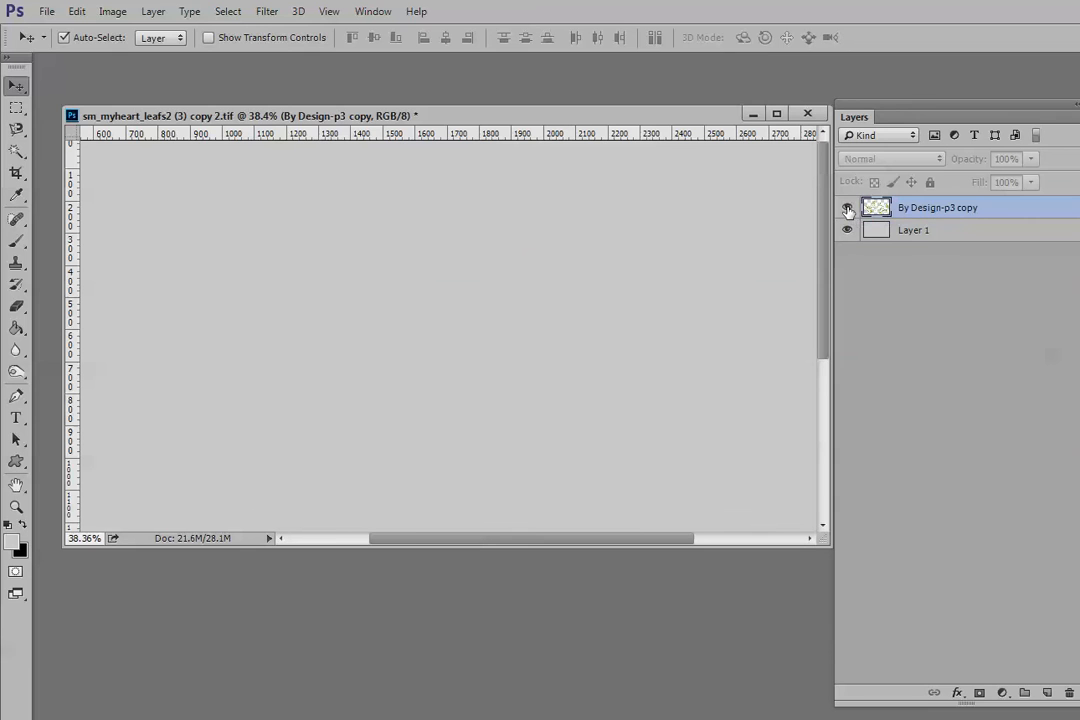
{"action": "left_click", "coordinate": [847, 209]}
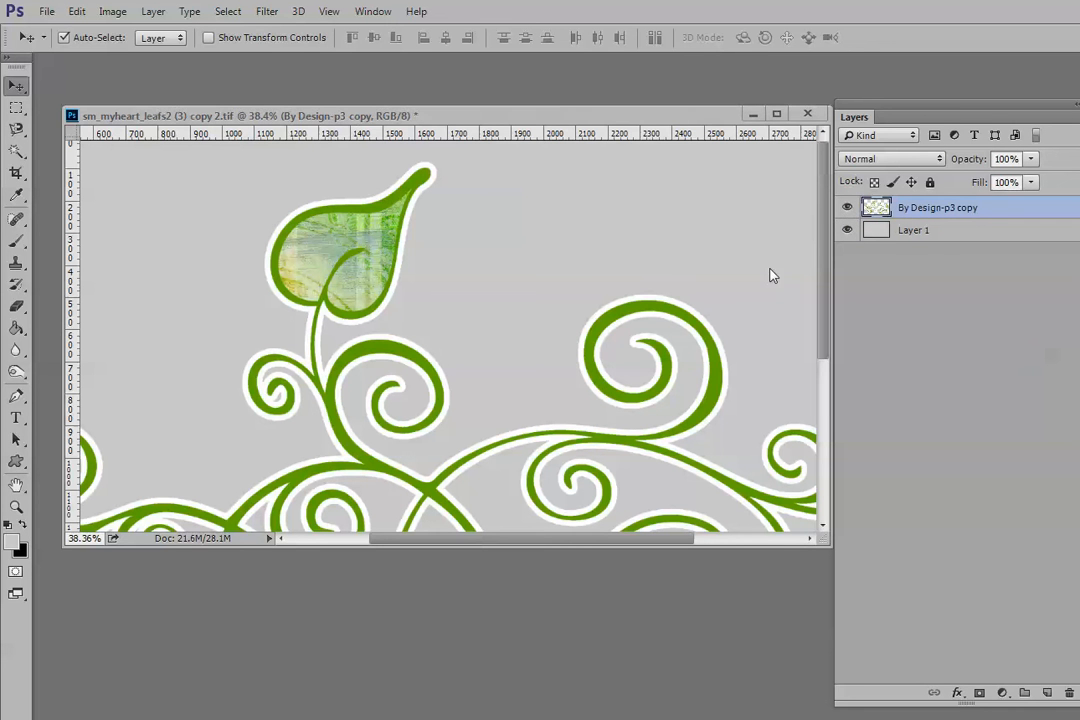
Step: Add a Bevel & Emboss effect with the Inner Bevel style and 439% depth to the rasterized By Design-p3 copy layer
{"action": "double_click", "coordinate": [989, 214]}
{"action": "left_click_drag", "start_coordinate": [520, 316], "coordinate": [646, 324]}
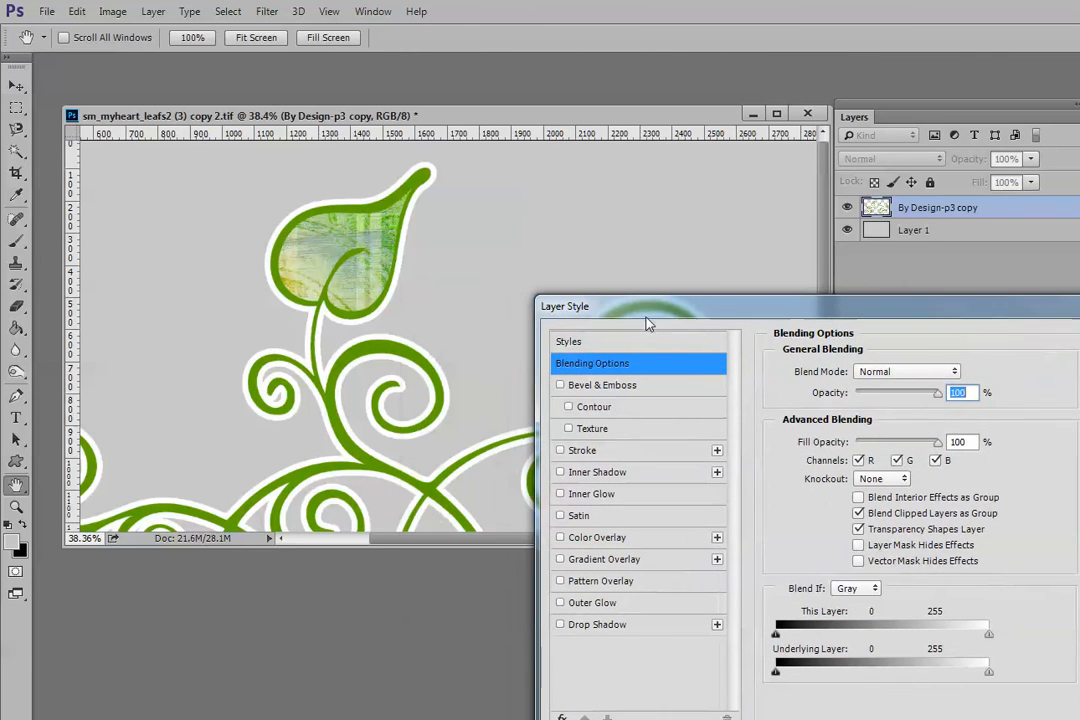
{"action": "left_click", "coordinate": [561, 386]}
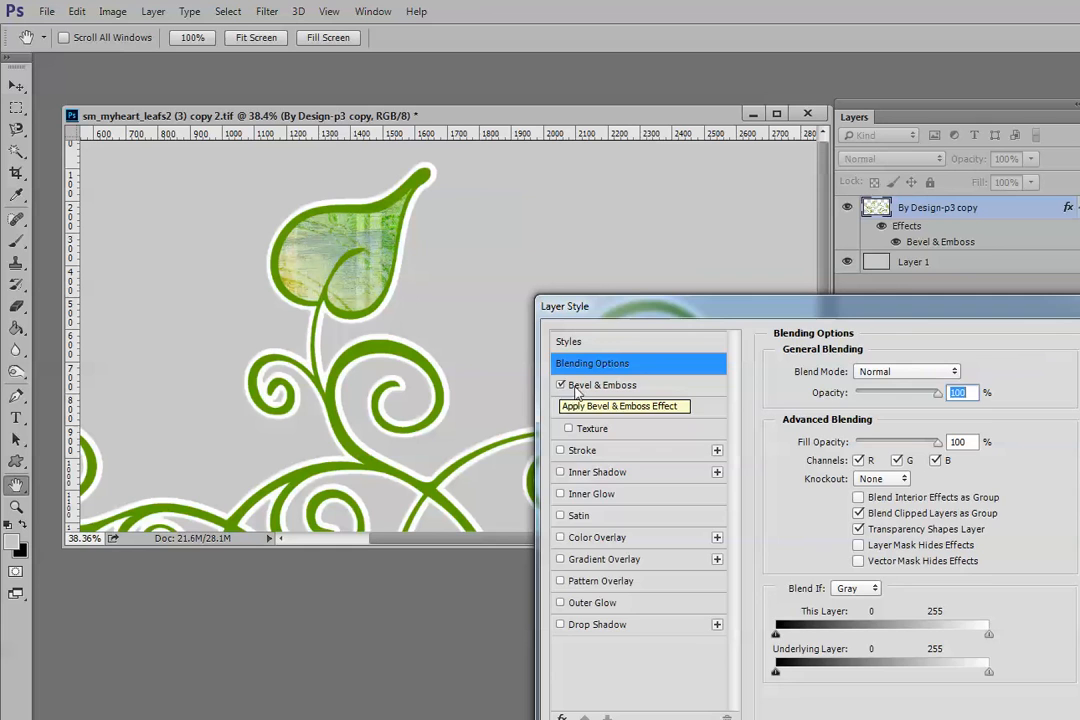
{"action": "left_click", "coordinate": [625, 386]}
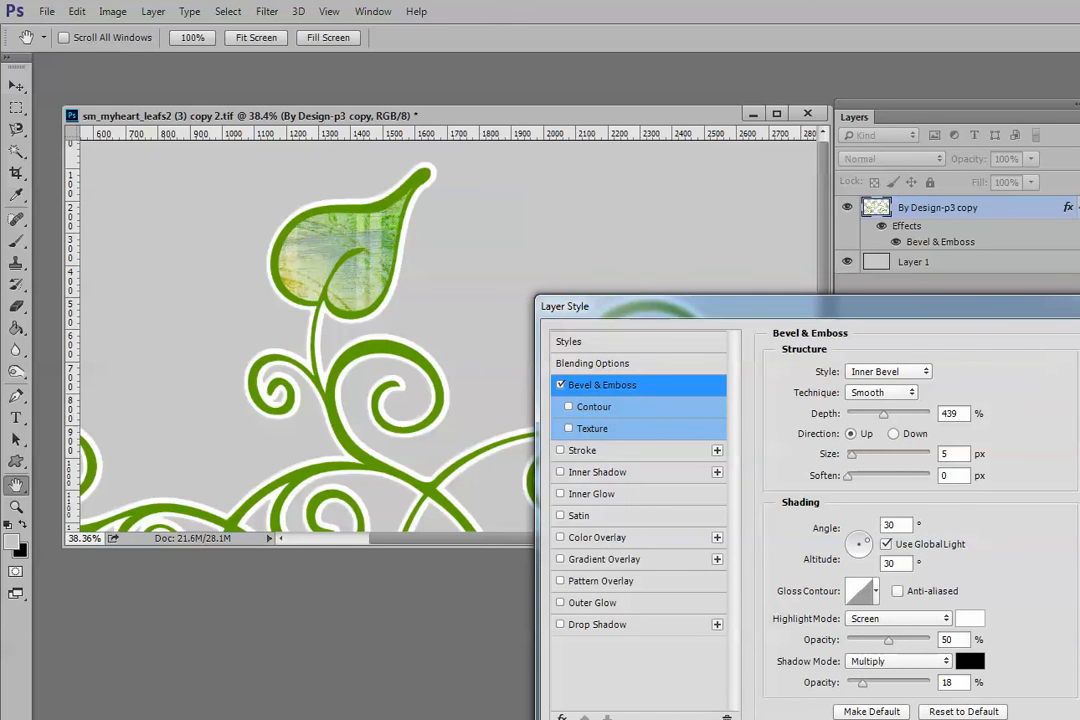
{"action": "left_click_drag", "start_coordinate": [866, 307], "coordinate": [616, 344]}
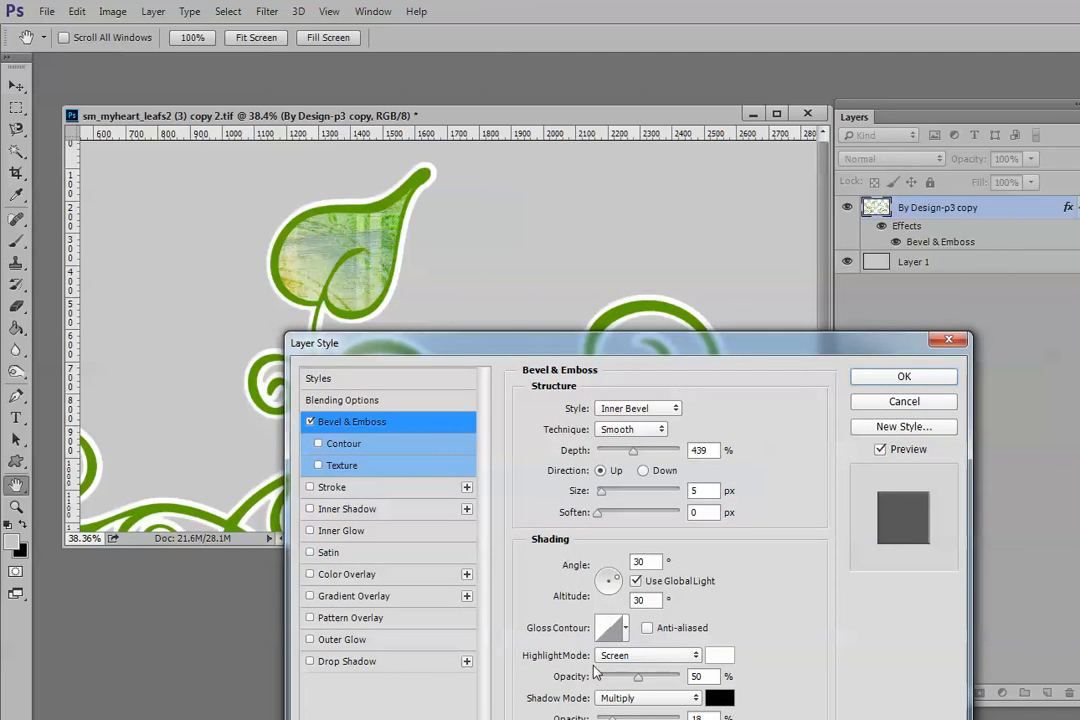
Step: Compare the vine with and without the bevel, and apply the effect with a size of 7 px
{"action": "left_click", "coordinate": [310, 422]}
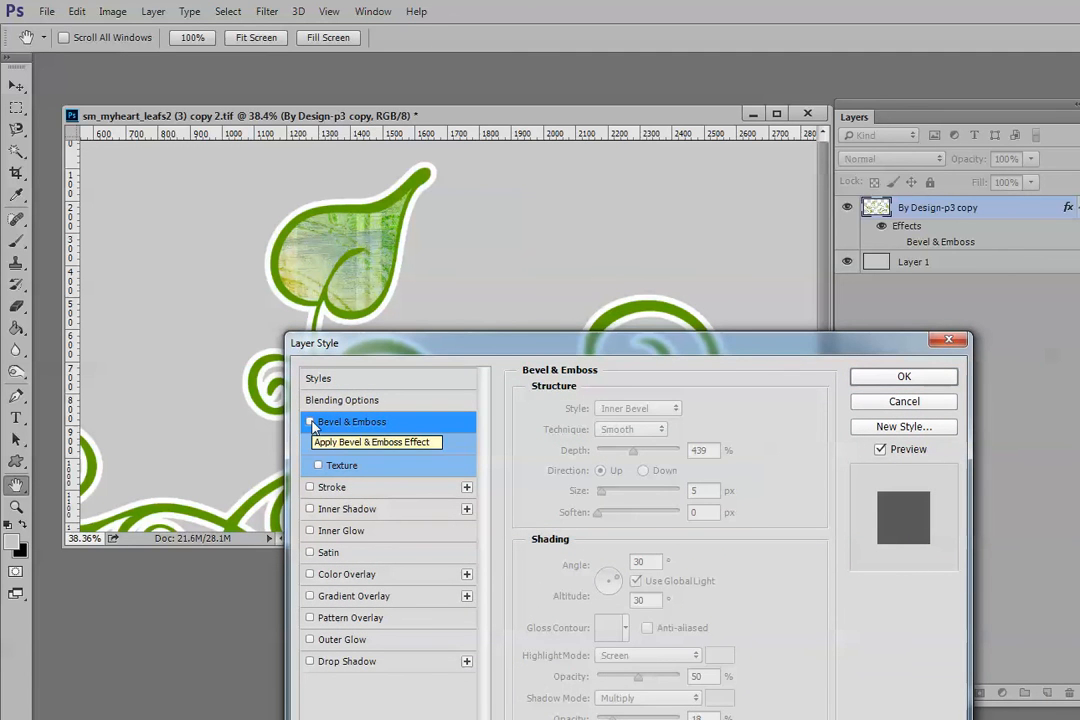
{"action": "left_click", "coordinate": [310, 422]}
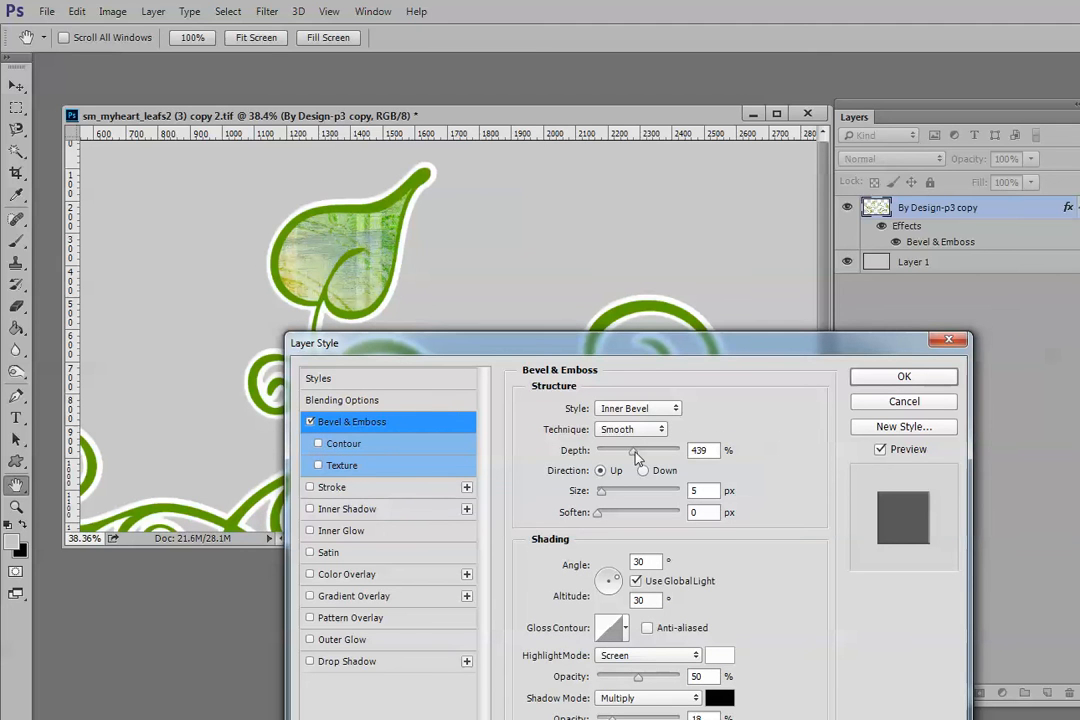
{"action": "mouse_move", "coordinate": [609, 497]}
{"action": "left_mouse_down"}
{"action": "mouse_move", "coordinate": [600, 502]}
{"action": "mouse_move", "coordinate": [621, 499]}
{"action": "mouse_move", "coordinate": [603, 505]}
{"action": "left_mouse_up"}
{"action": "left_click", "coordinate": [906, 378]}
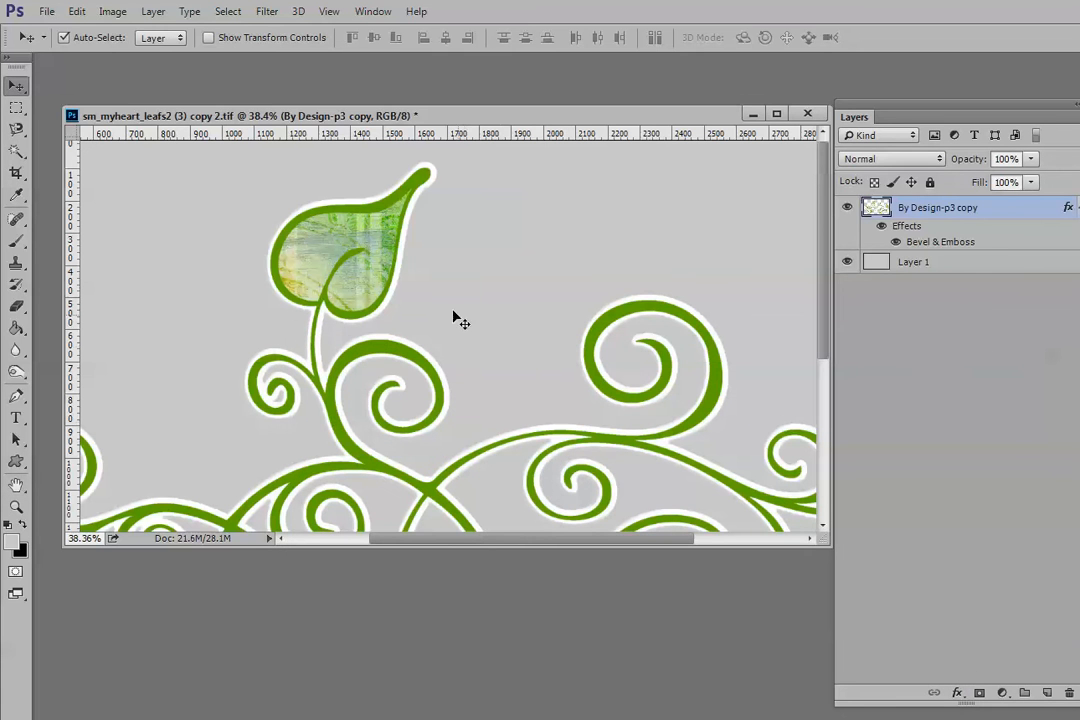
Step: Bring the whole vine into view and reopen the Bevel & Emboss settings of the By Design-p3 copy layer
{"action": "scroll", "coordinate": [459, 500], "scroll_direction": "down", "scroll_amount": 1}
{"action": "scroll", "coordinate": [447, 430], "scroll_direction": "down", "scroll_amount": 4}
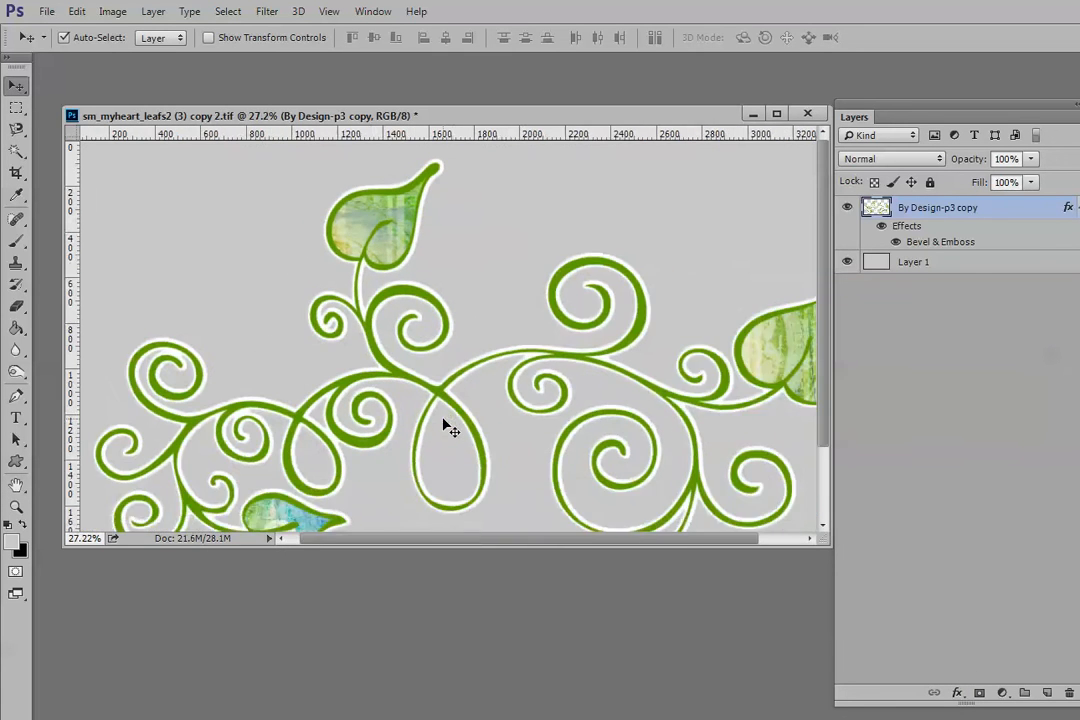
{"action": "scroll", "coordinate": [447, 437], "scroll_direction": "up", "scroll_amount": 1}
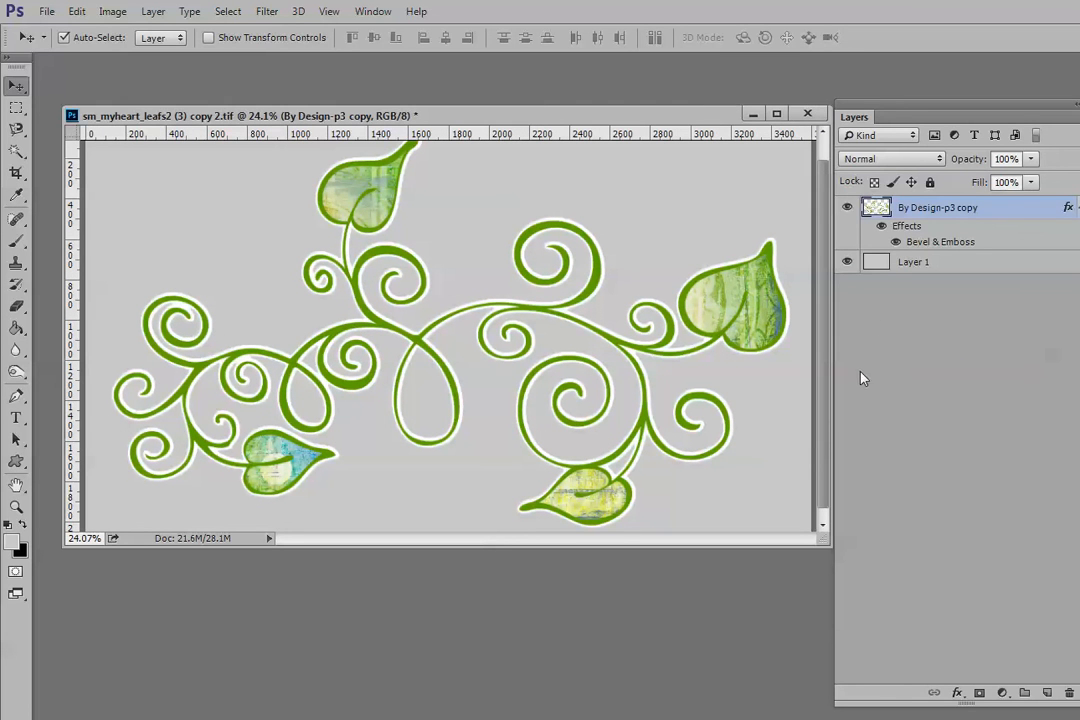
{"action": "double_click", "coordinate": [940, 232]}
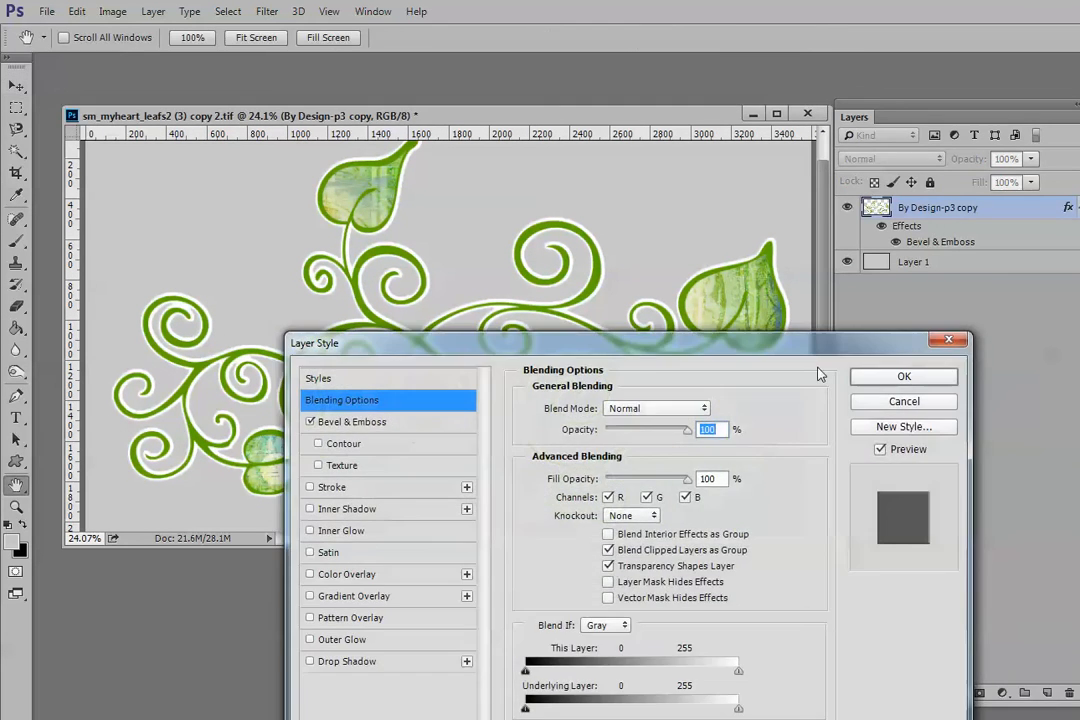
{"action": "left_click", "coordinate": [352, 422]}
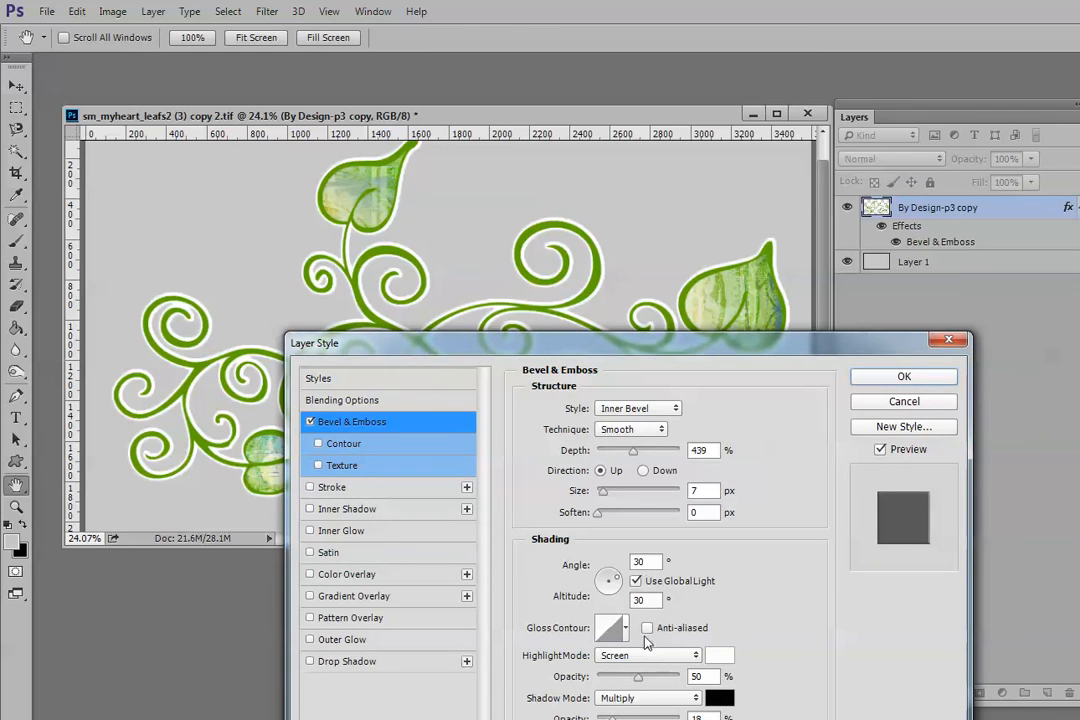
{"action": "left_click_drag", "start_coordinate": [643, 348], "coordinate": [647, 288]}
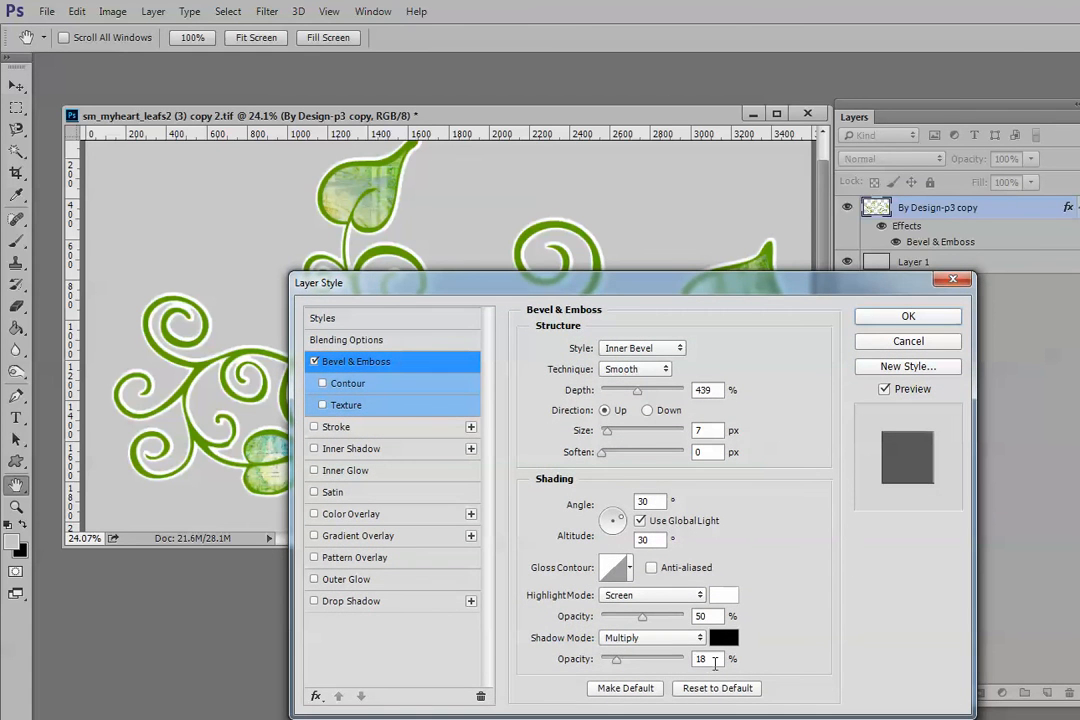
Step: Compare the bevel on the vine with its shadow opacity set to 50% and to 18%
{"action": "left_click_drag", "start_coordinate": [715, 661], "coordinate": [681, 660]}
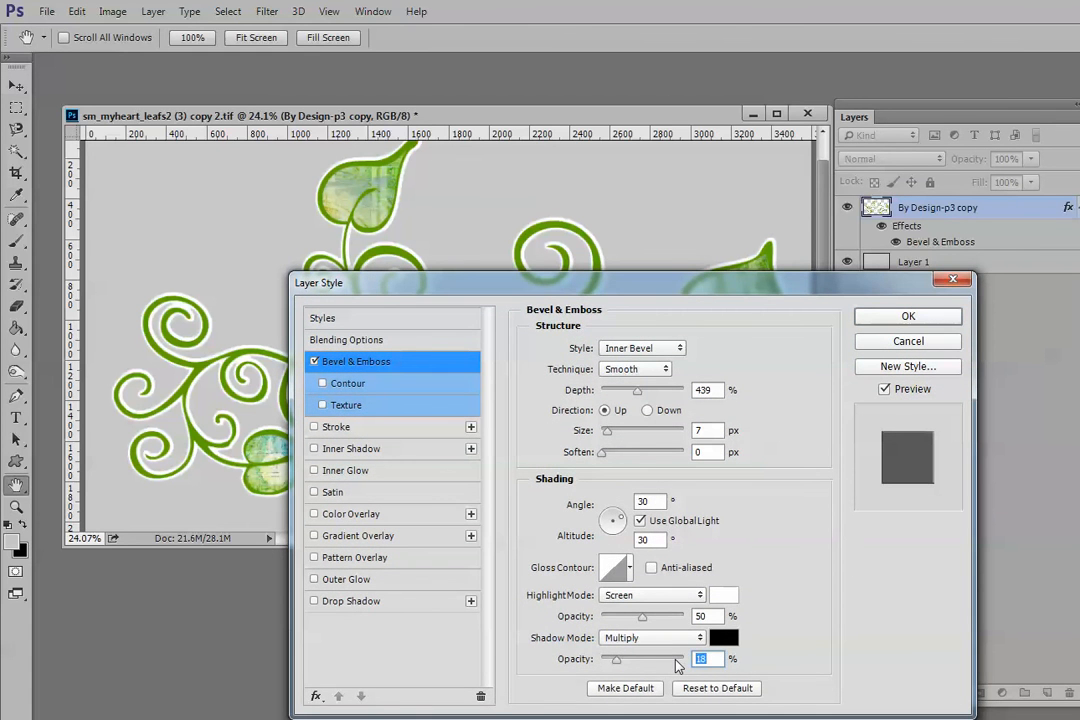
{"action": "type", "text": "50"}
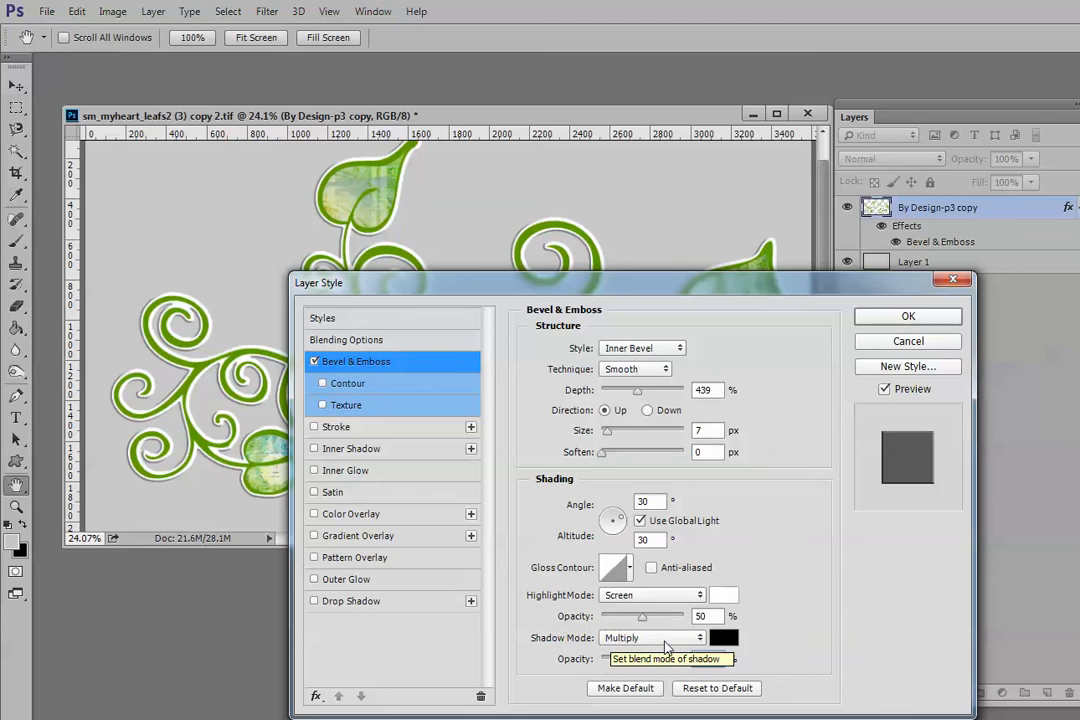
{"action": "left_click", "coordinate": [712, 661]}
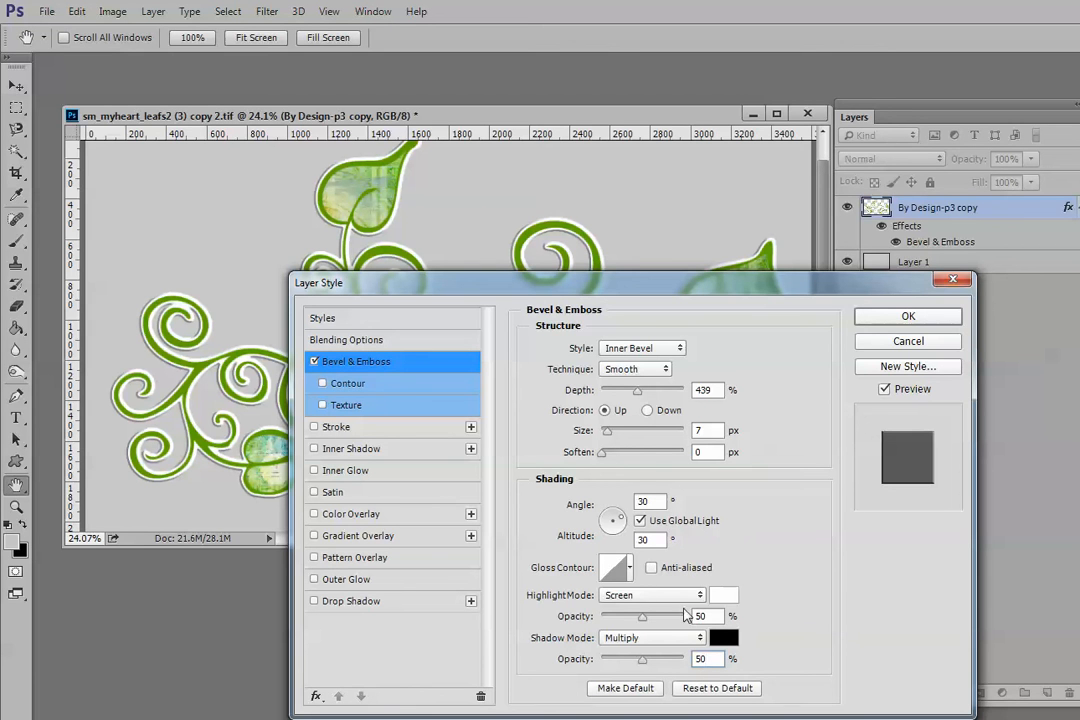
{"action": "left_click", "coordinate": [722, 657]}
{"action": "left_click_drag", "start_coordinate": [398, 285], "coordinate": [418, 486]}
{"action": "left_click_drag", "start_coordinate": [417, 485], "coordinate": [415, 363]}
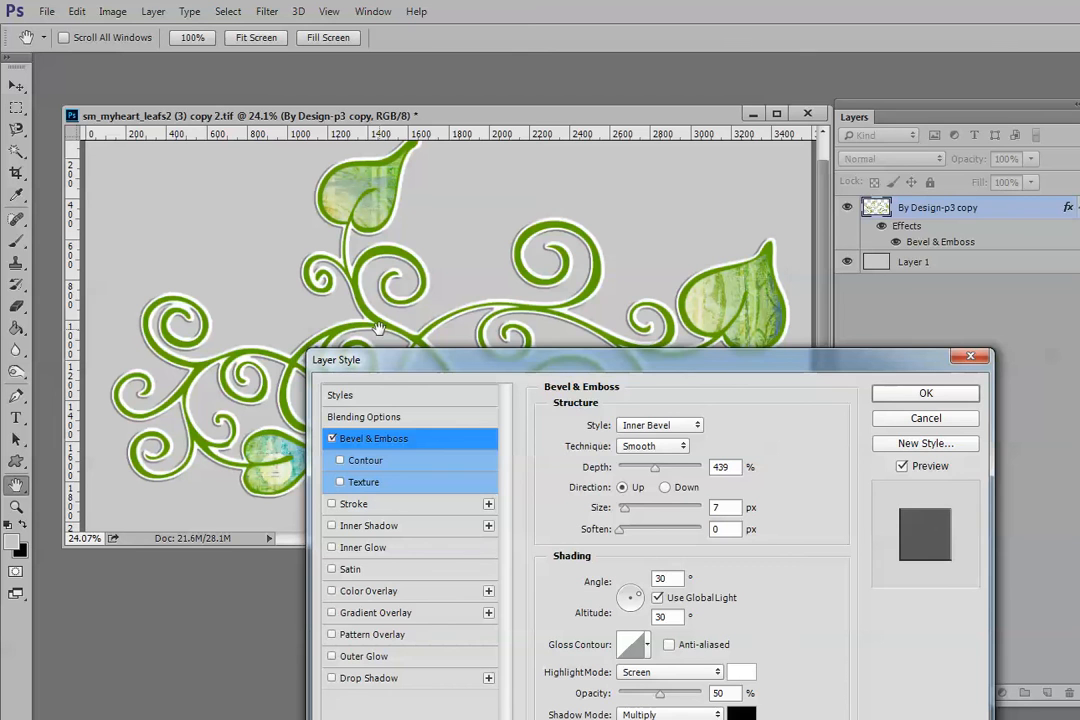
{"action": "left_click_drag", "start_coordinate": [415, 361], "coordinate": [440, 265]}
{"action": "left_click_drag", "start_coordinate": [748, 639], "coordinate": [718, 638]}
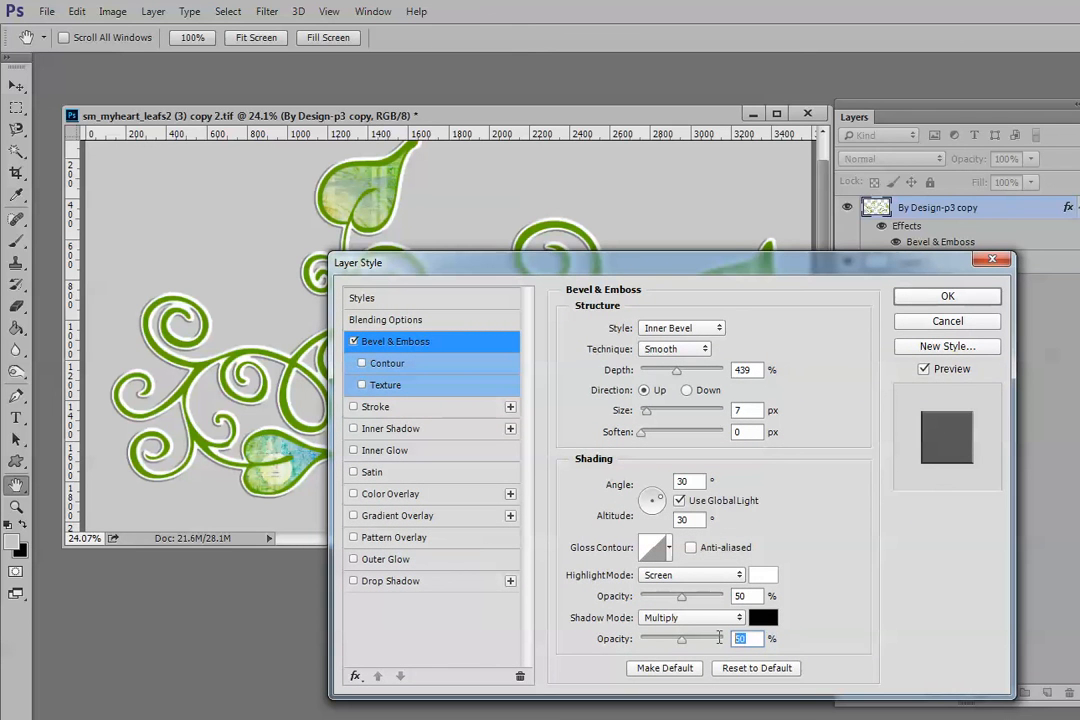
{"action": "type", "text": "18"}
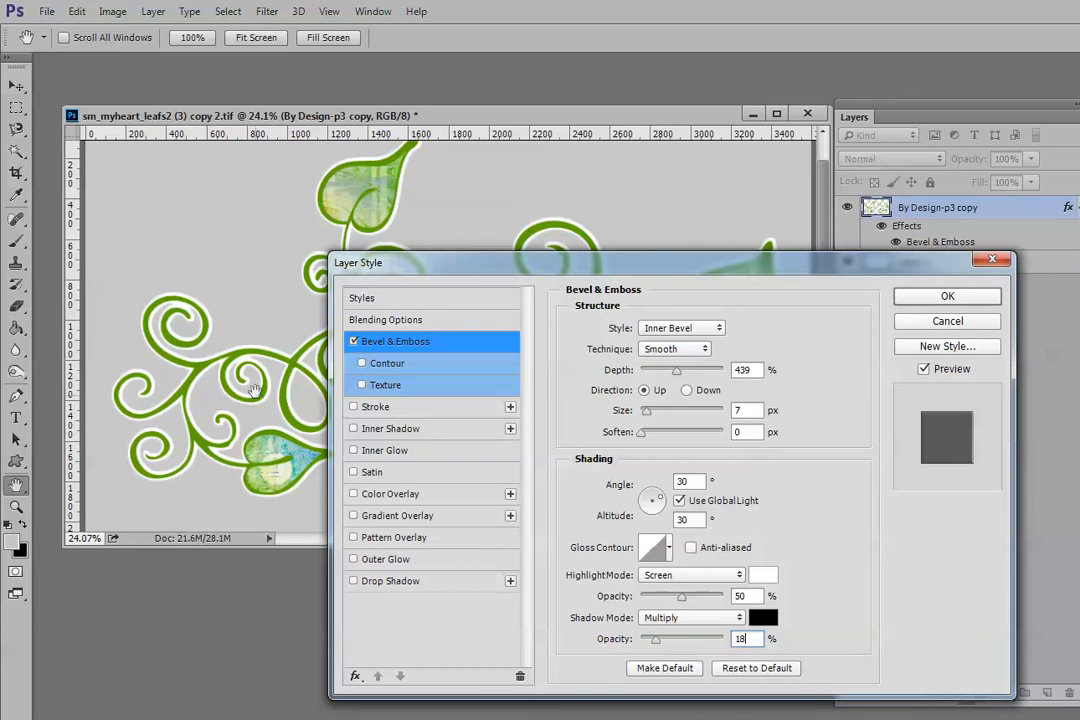
{"action": "mouse_move", "coordinate": [372, 265]}
{"action": "left_mouse_down"}
{"action": "mouse_move", "coordinate": [318, 515]}
{"action": "mouse_move", "coordinate": [346, 376]}
{"action": "left_mouse_up"}
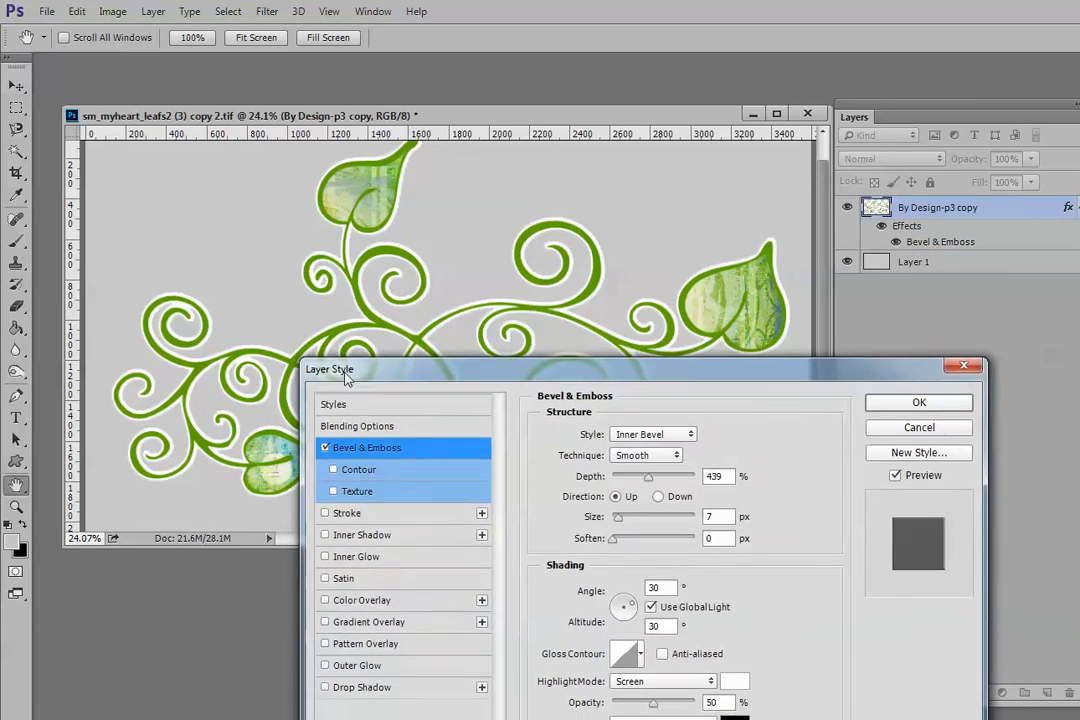
{"action": "left_click_drag", "start_coordinate": [629, 378], "coordinate": [696, 265]}
Step: Try a bevel shadow opacity of 50% again, set it to 28% and apply the layer style
{"action": "left_click_drag", "start_coordinate": [697, 645], "coordinate": [710, 648]}
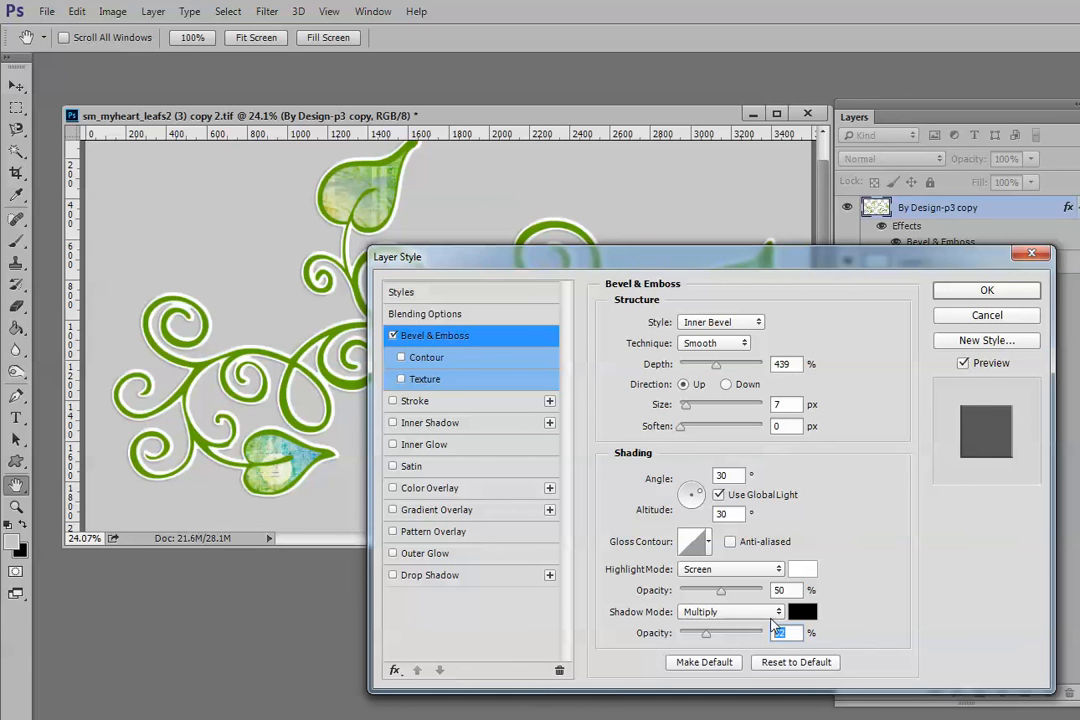
{"action": "type", "text": "50"}
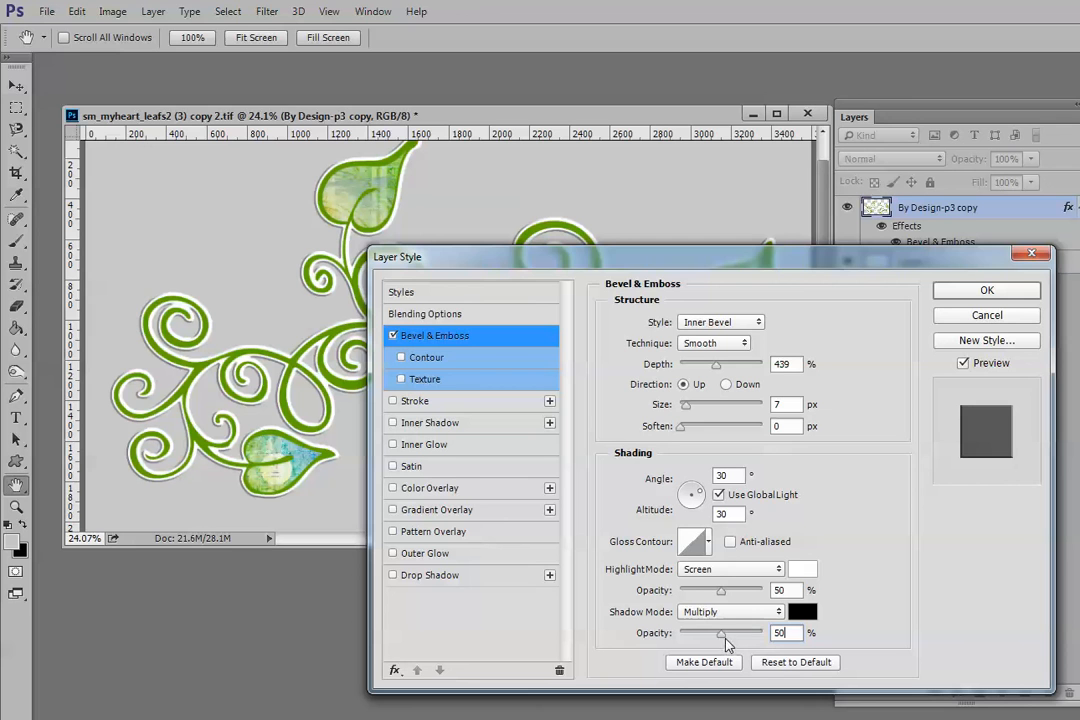
{"action": "left_click_drag", "start_coordinate": [728, 637], "coordinate": [702, 637]}
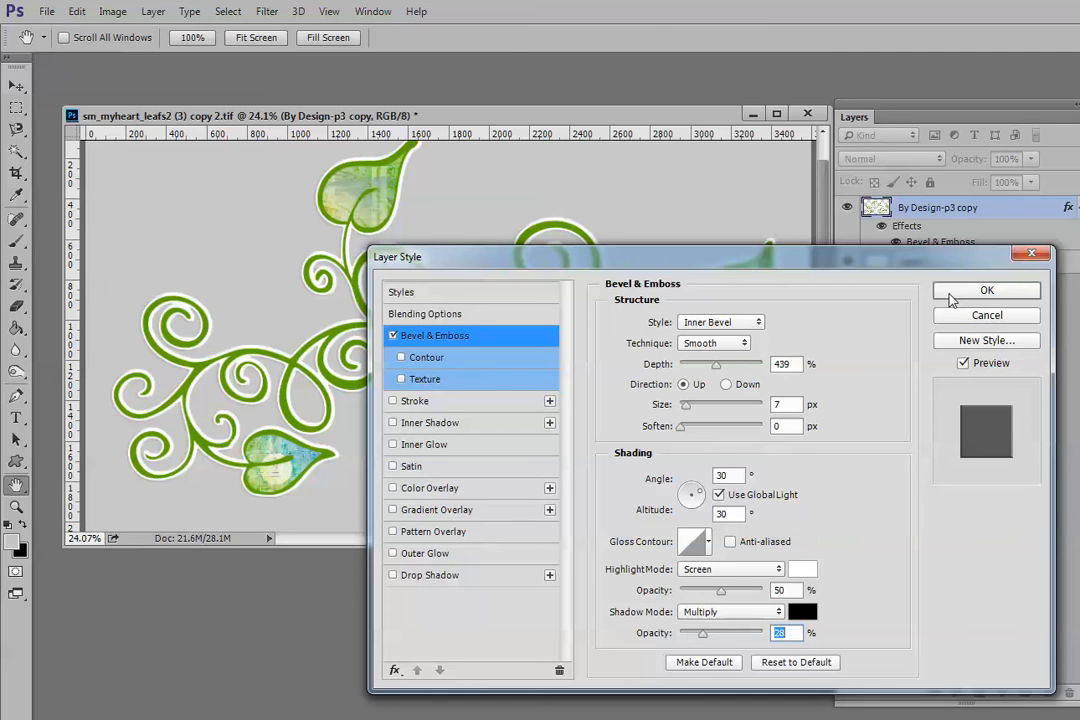
{"action": "left_click", "coordinate": [986, 290]}
{"action": "key", "text": "v"}
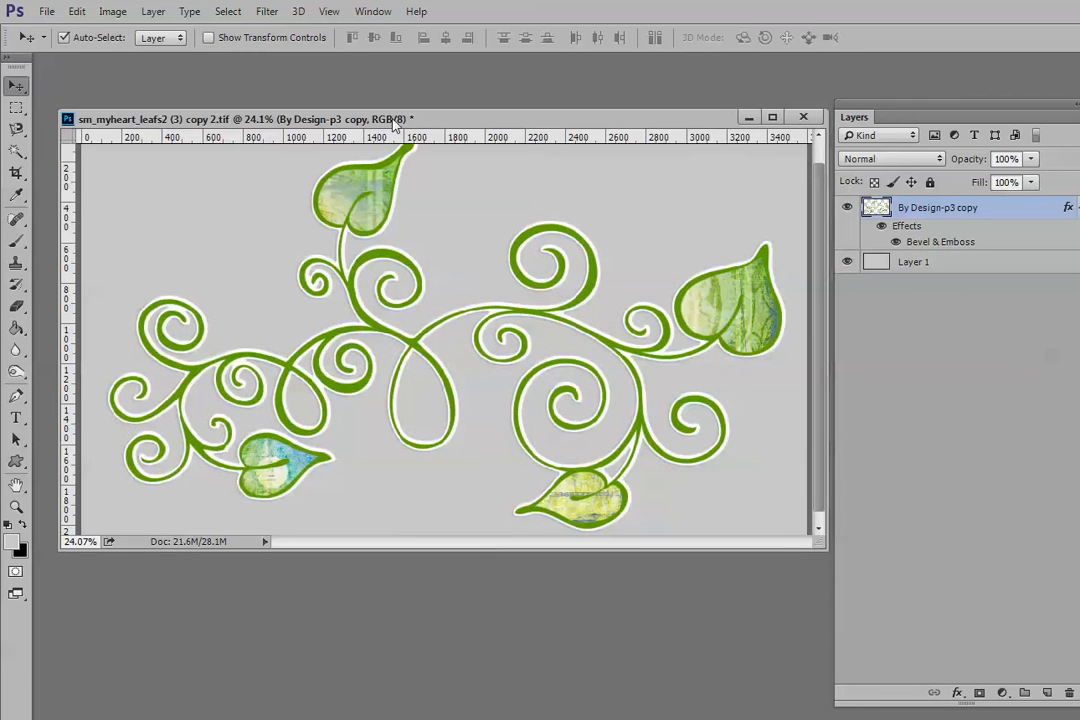
{"action": "left_click_drag", "start_coordinate": [398, 116], "coordinate": [384, 131]}
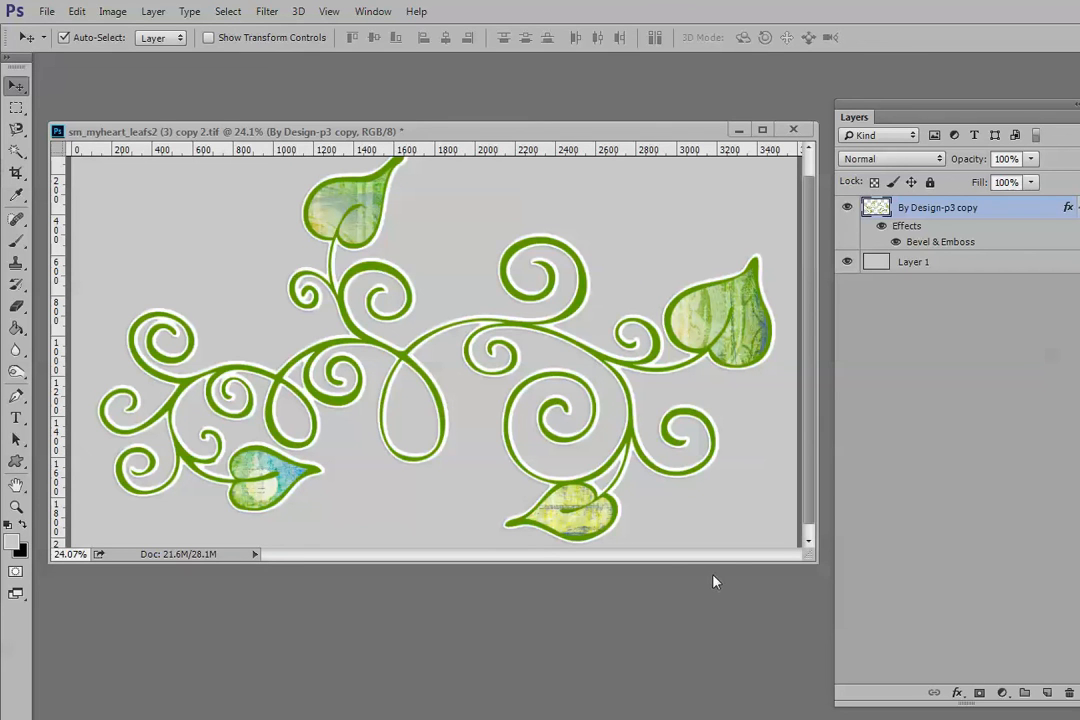
{"action": "double_click", "coordinate": [1003, 236]}
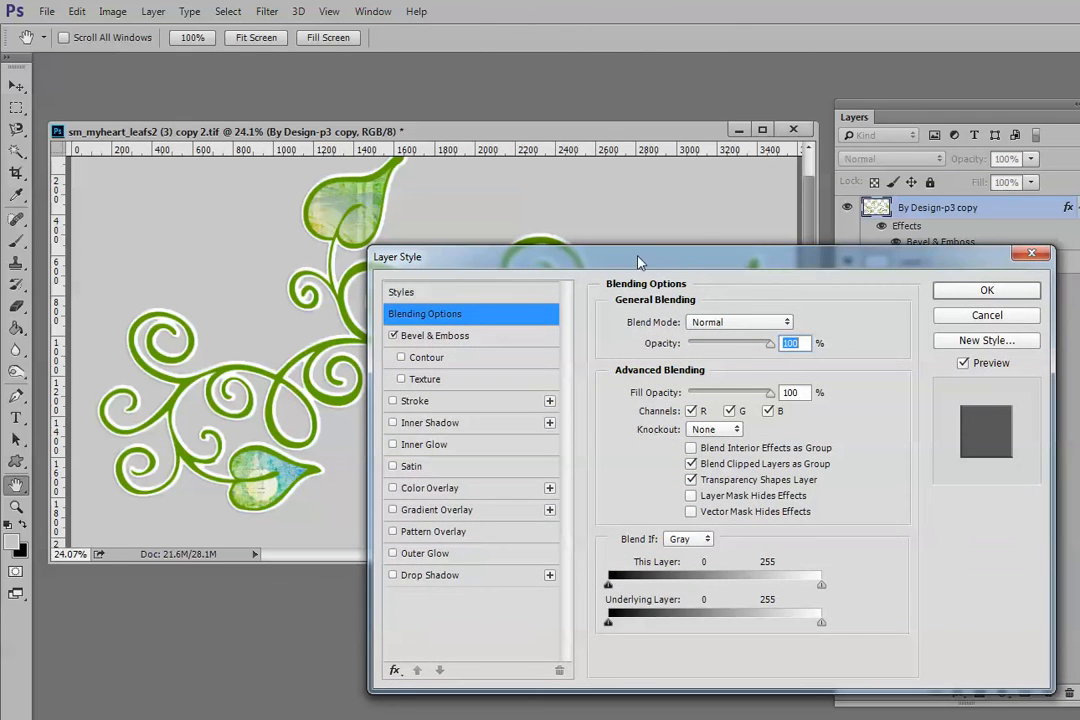
{"action": "left_click_drag", "start_coordinate": [640, 262], "coordinate": [877, 258]}
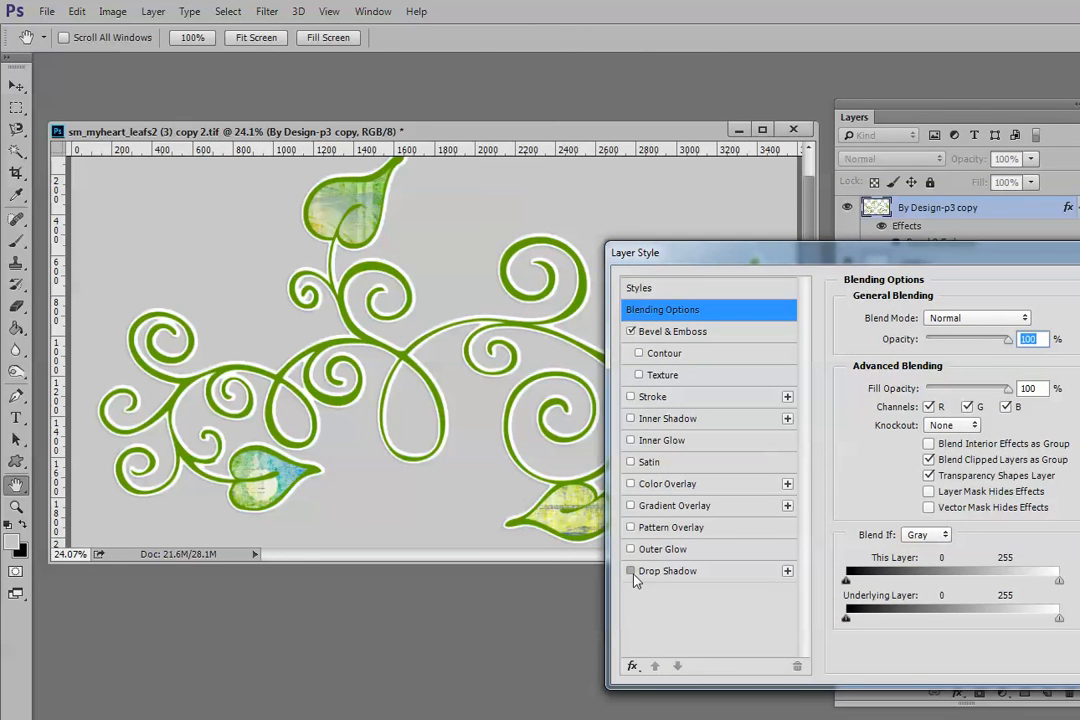
{"action": "left_click", "coordinate": [631, 572]}
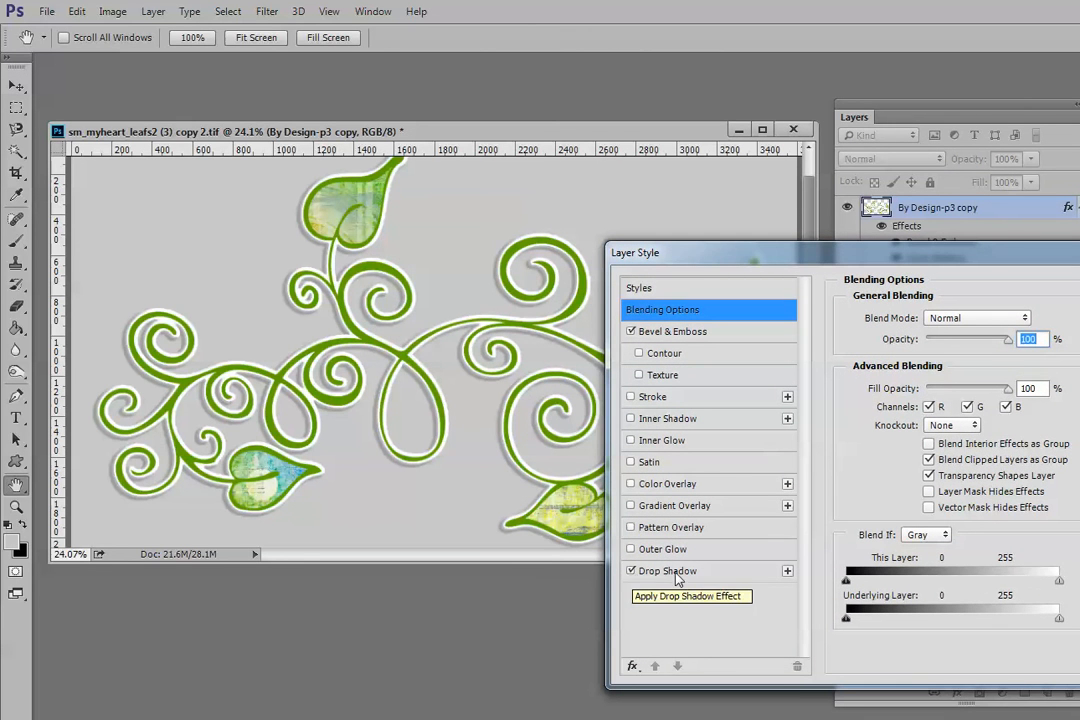
{"action": "left_click", "coordinate": [636, 573]}
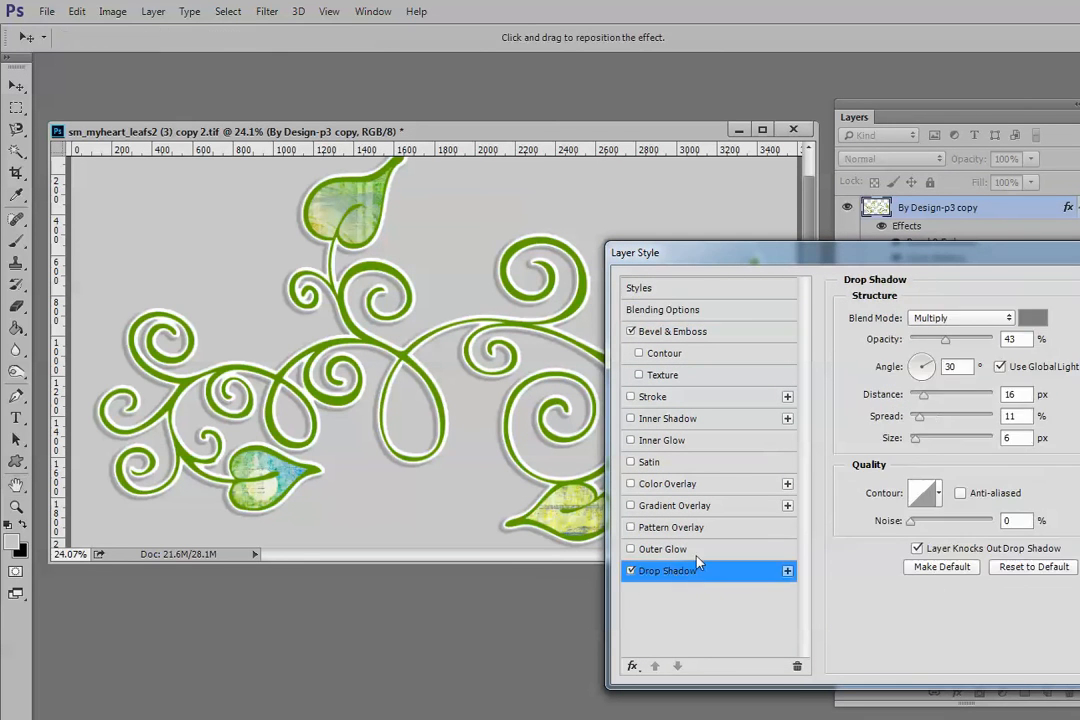
{"action": "left_click", "coordinate": [632, 572]}
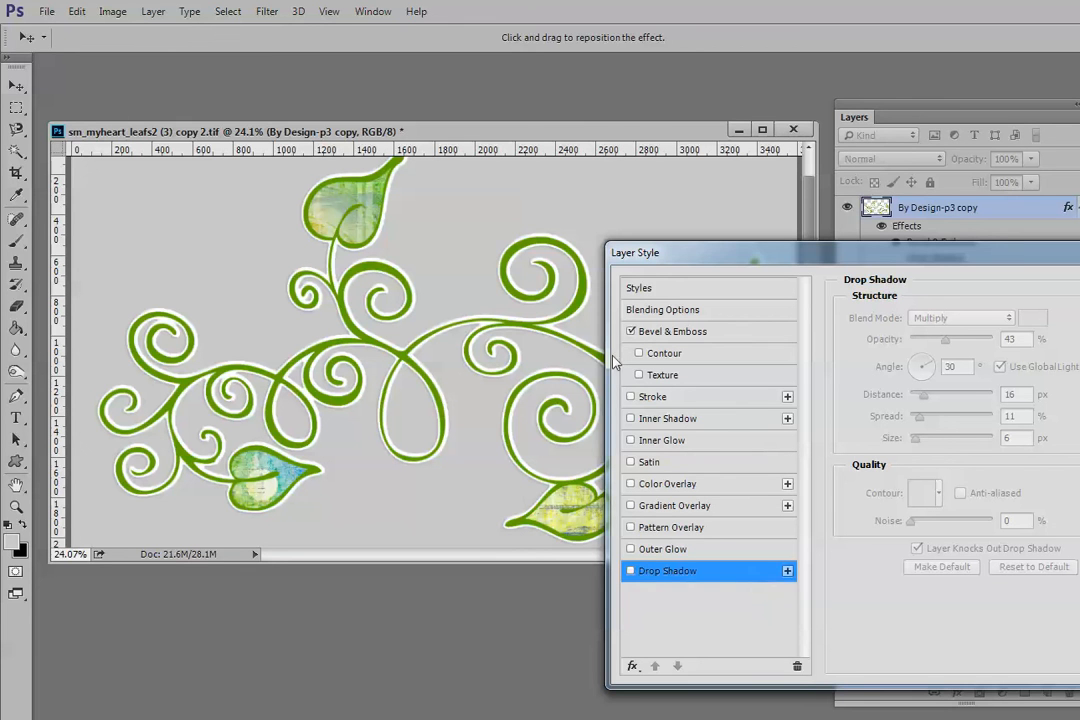
{"action": "left_click", "coordinate": [629, 572]}
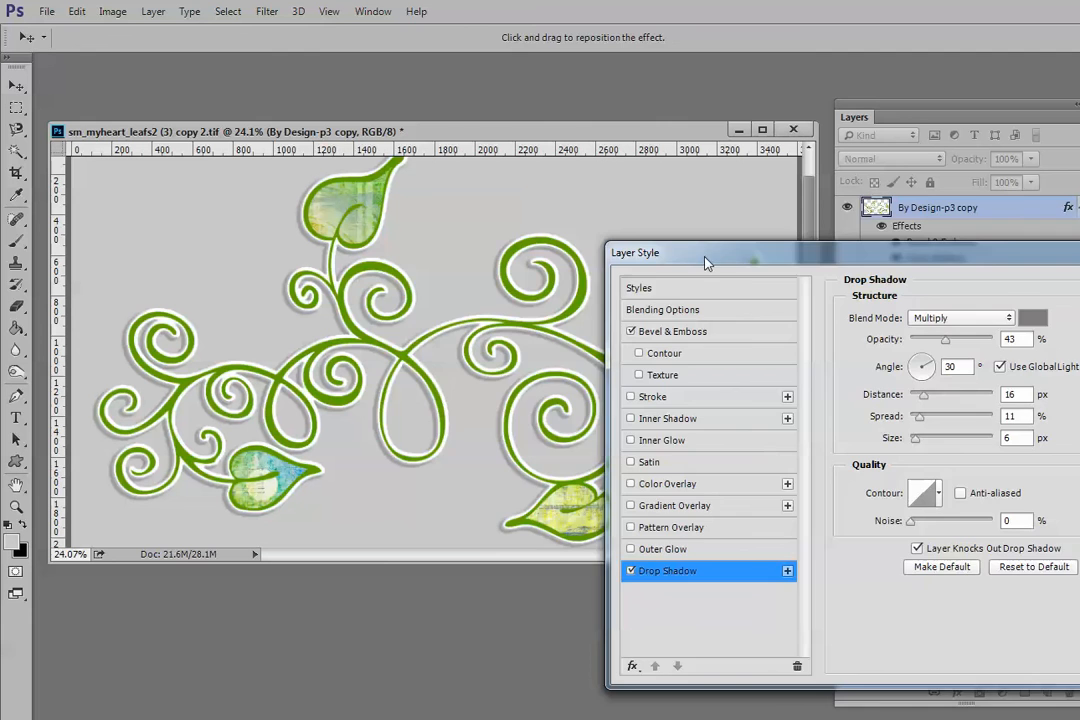
{"action": "left_click_drag", "start_coordinate": [702, 256], "coordinate": [461, 291]}
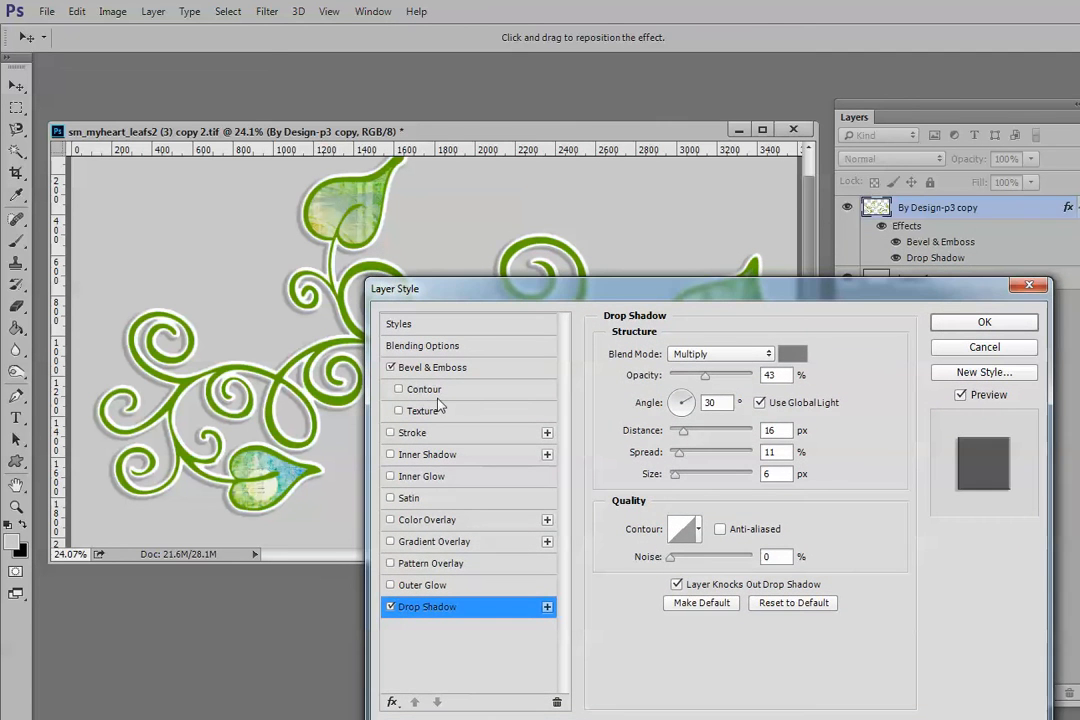
{"action": "left_click", "coordinate": [982, 348]}
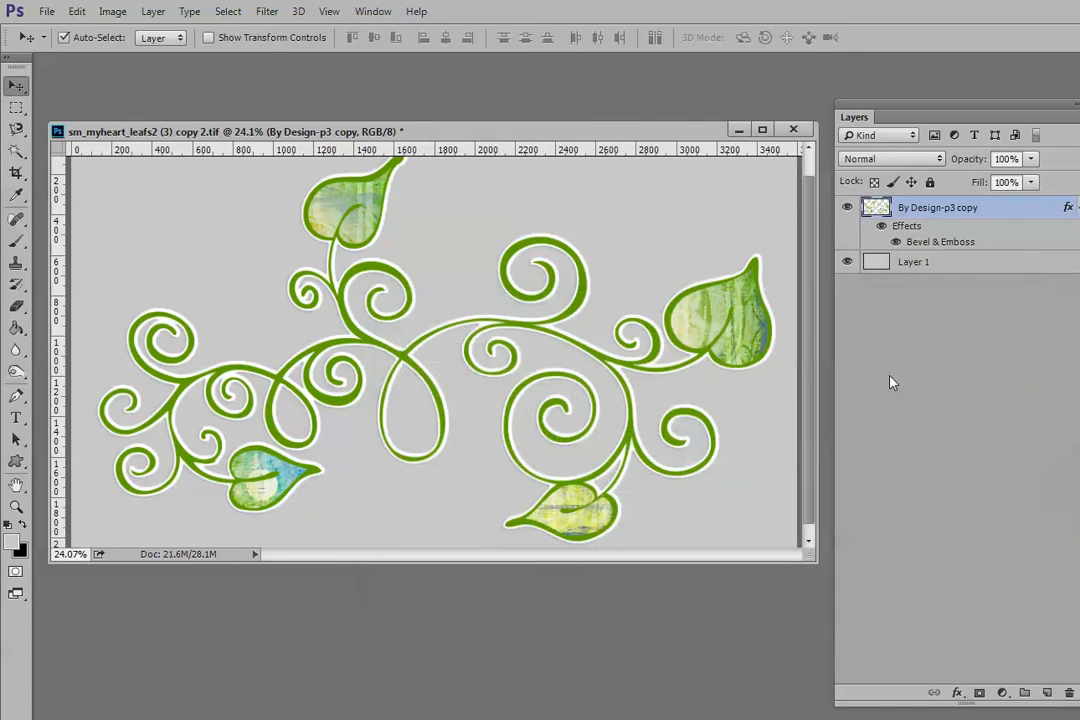
Step: Rasterize the bevel style into the By Design-p3 copy layer and check the layer by hiding and showing it
{"action": "right_click", "coordinate": [929, 209]}
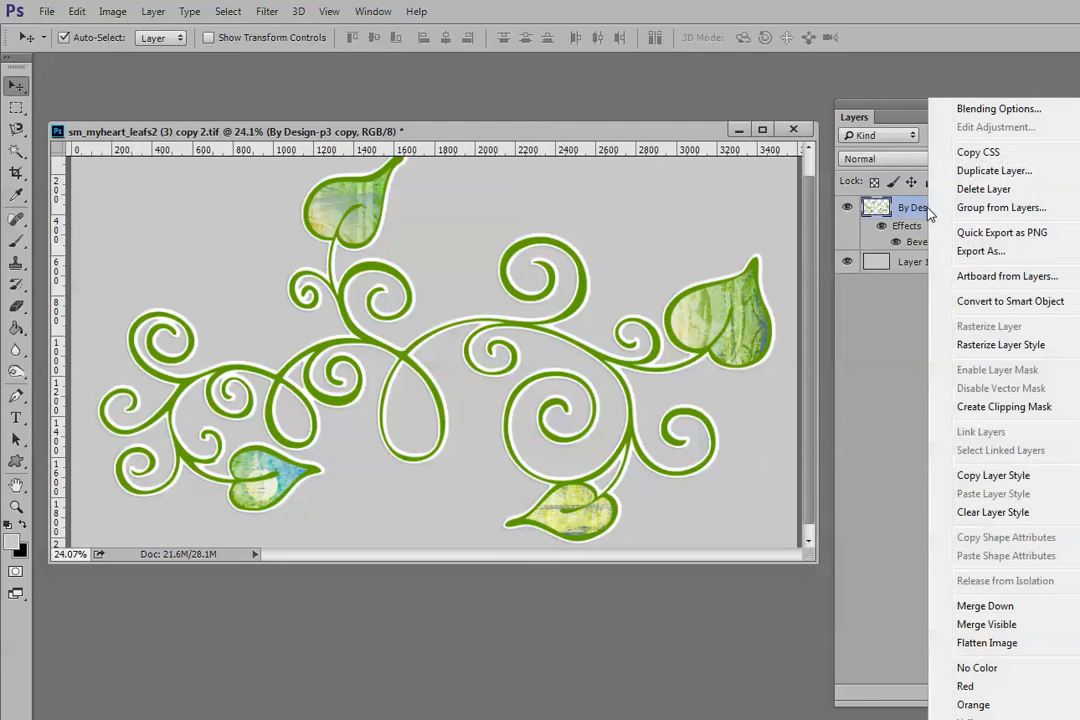
{"action": "left_click", "coordinate": [986, 348]}
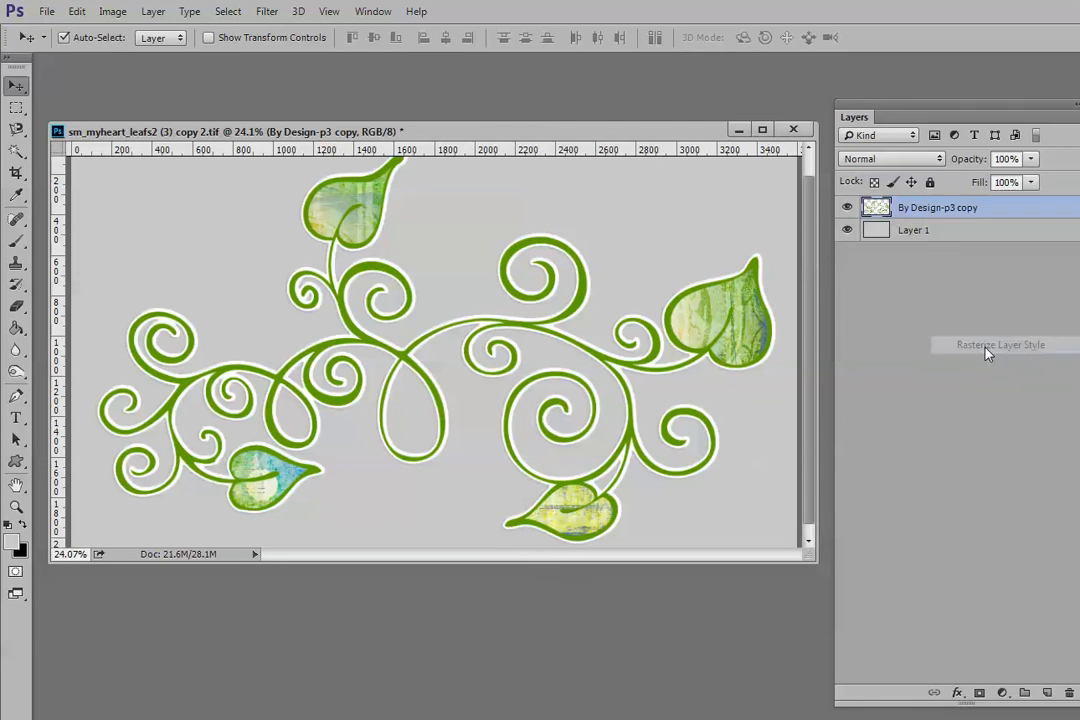
{"action": "left_click", "coordinate": [848, 207]}
{"action": "left_click", "coordinate": [848, 207]}
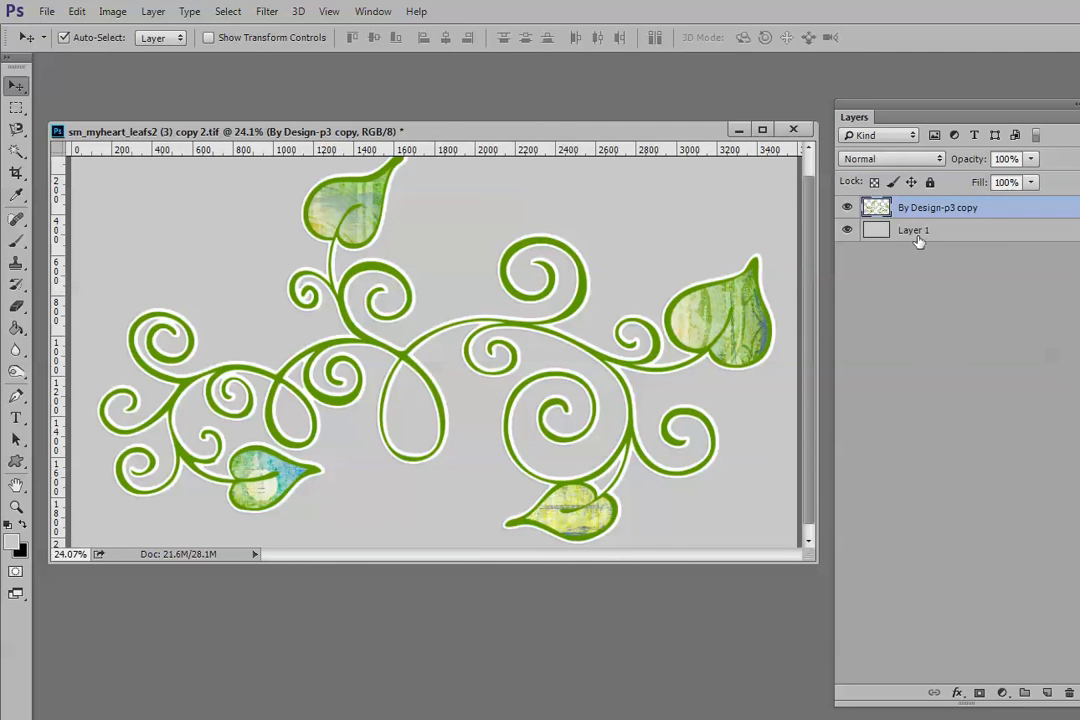
Step: Apply a Drop Shadow effect to the By Design-p3 copy layer and enlarge the document window to fit the whole canvas
{"action": "double_click", "coordinate": [1007, 214]}
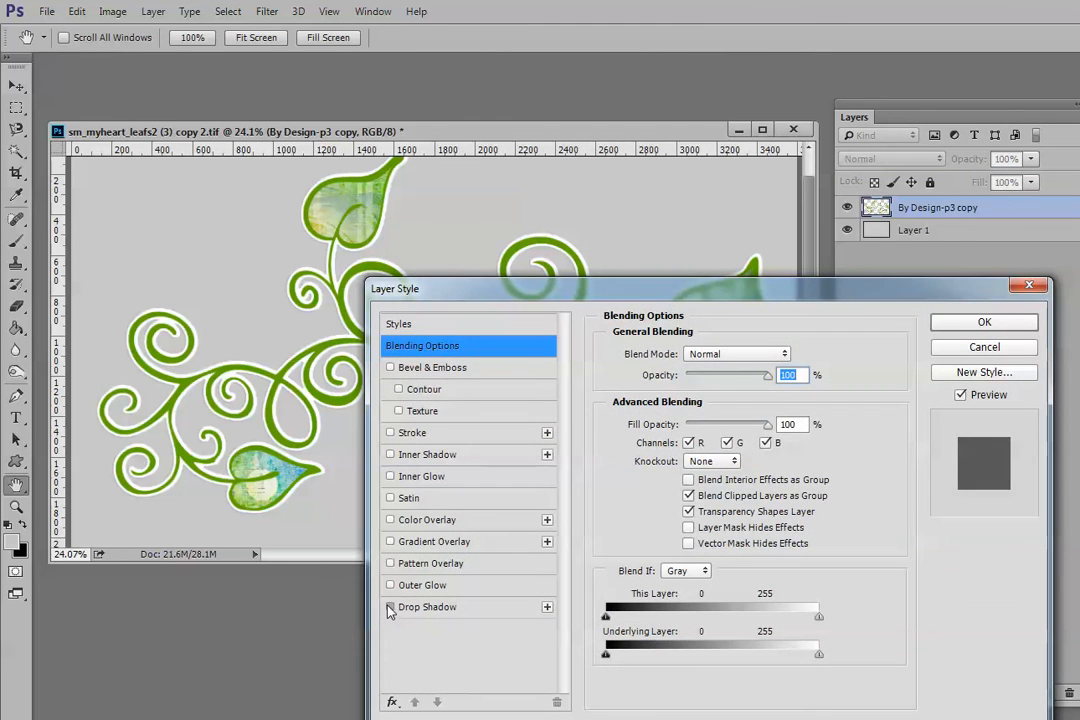
{"action": "left_click", "coordinate": [390, 607]}
{"action": "left_click", "coordinate": [984, 322]}
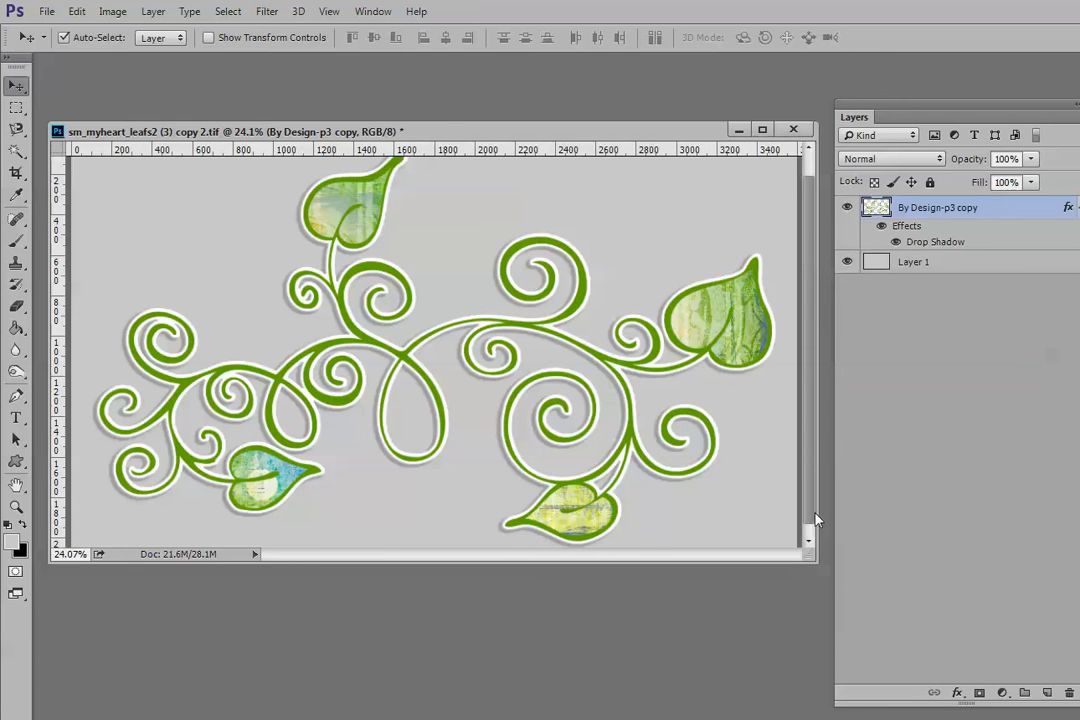
{"action": "left_click_drag", "start_coordinate": [815, 560], "coordinate": [813, 637]}
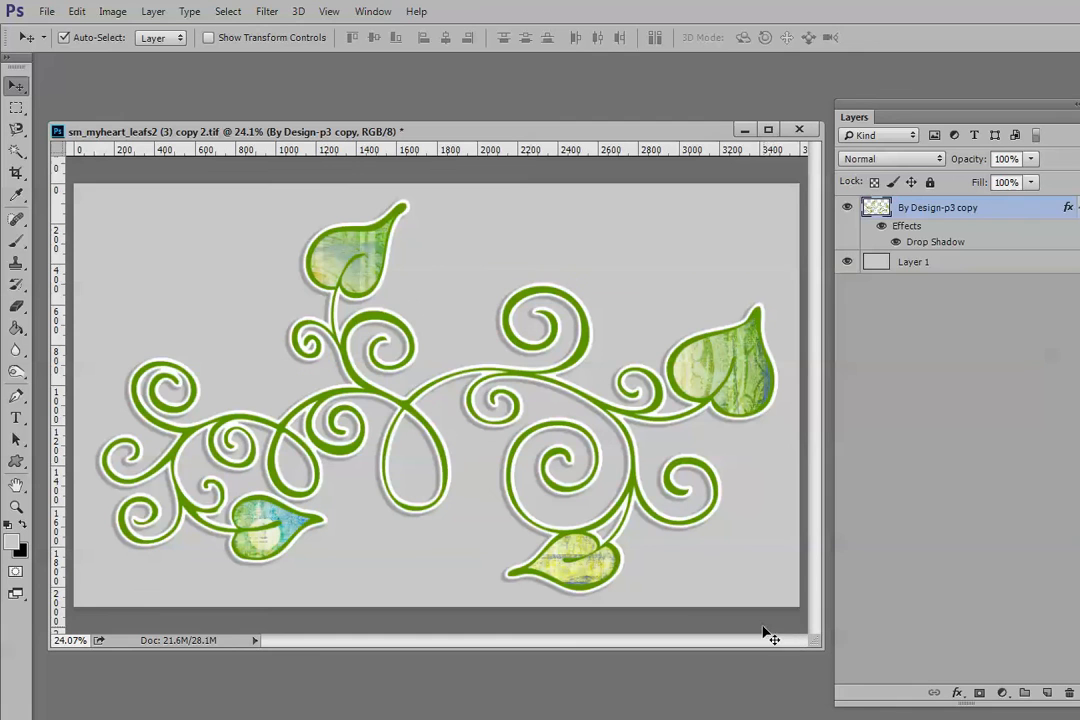